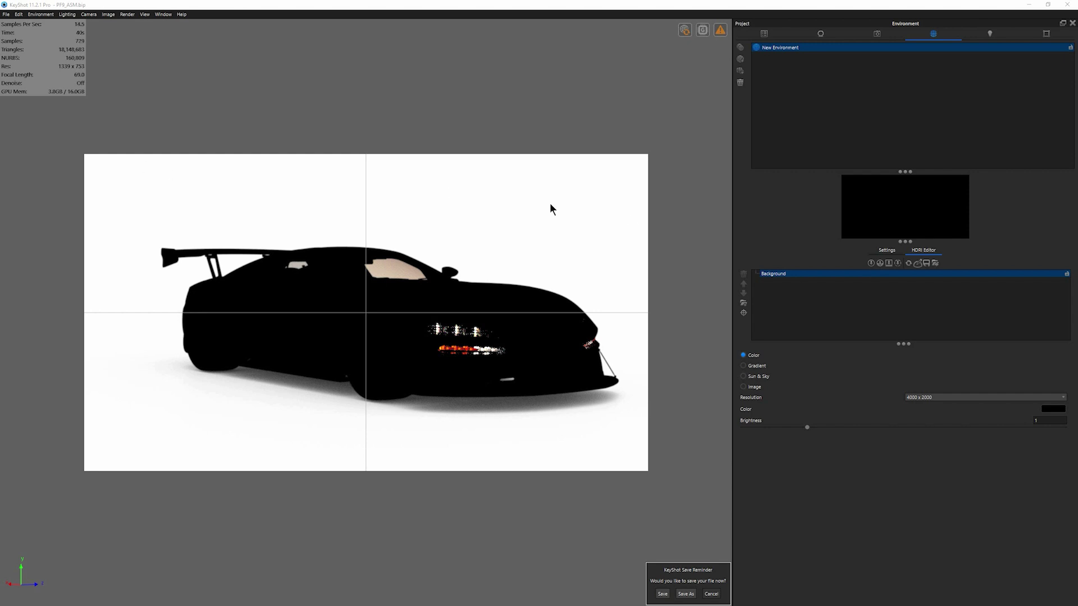
# - Show the environment's general settings: Adjustments, Transform, Background and Ground
pyautogui.click(886, 250)
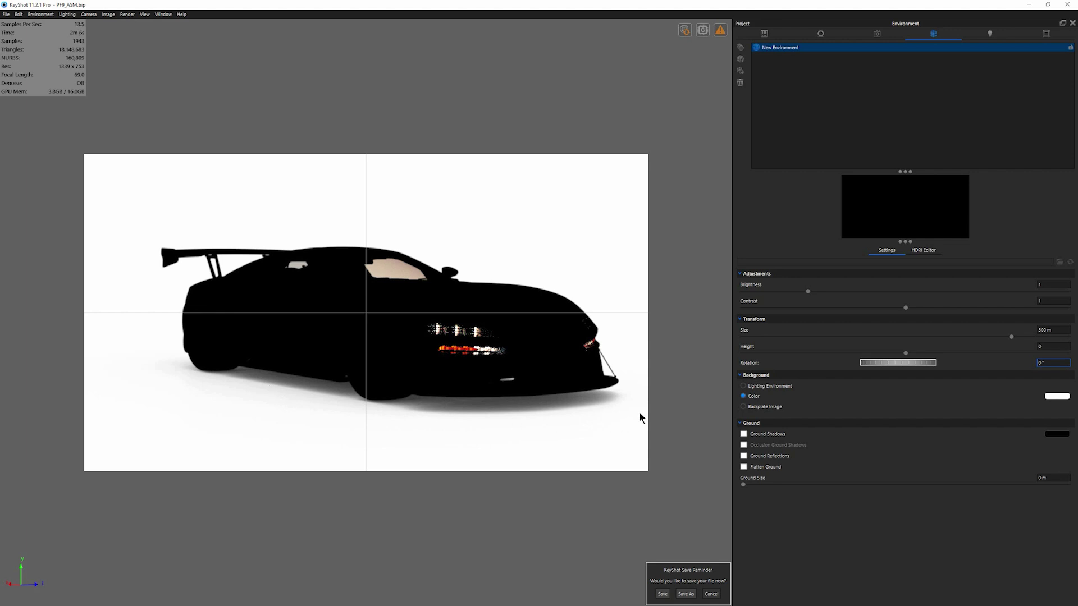
# - In the HDRI Editor, try a gradient background, then revert to a plain color
pyautogui.click(922, 252)
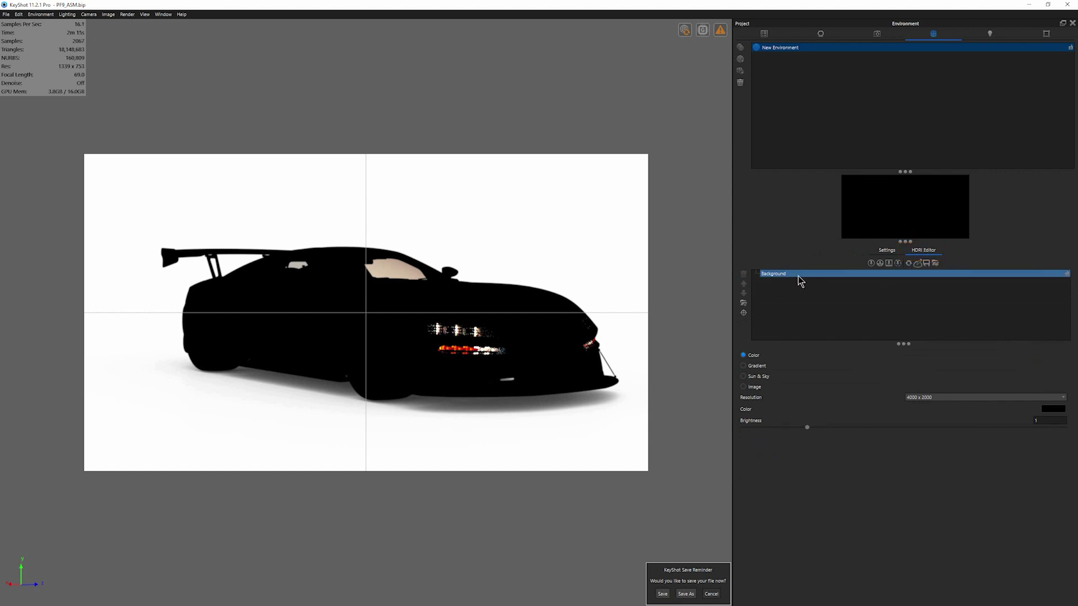
pyautogui.click(755, 367)
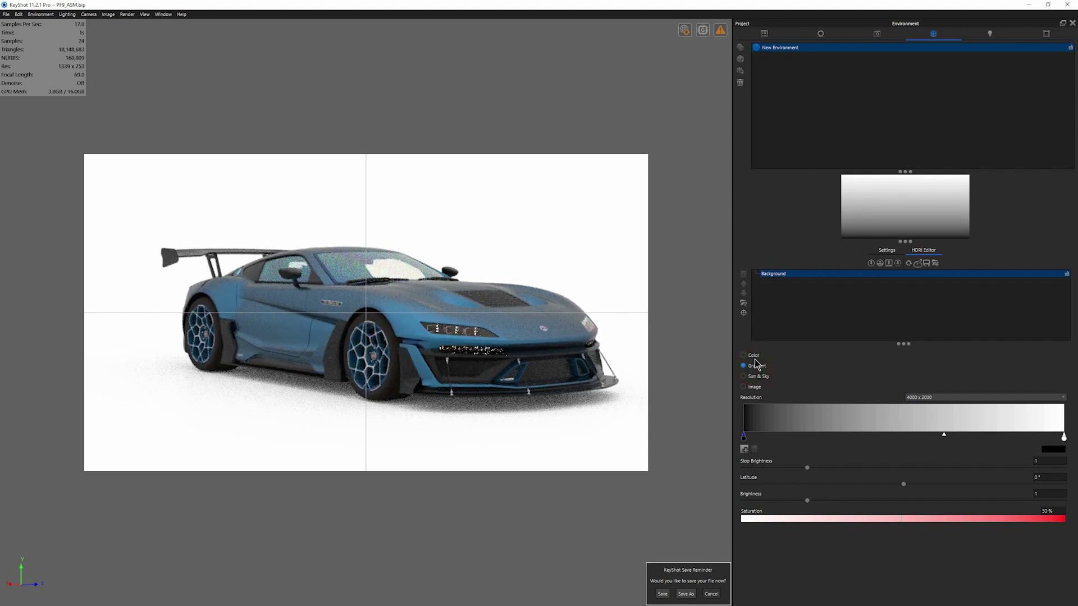
pyautogui.click(754, 355)
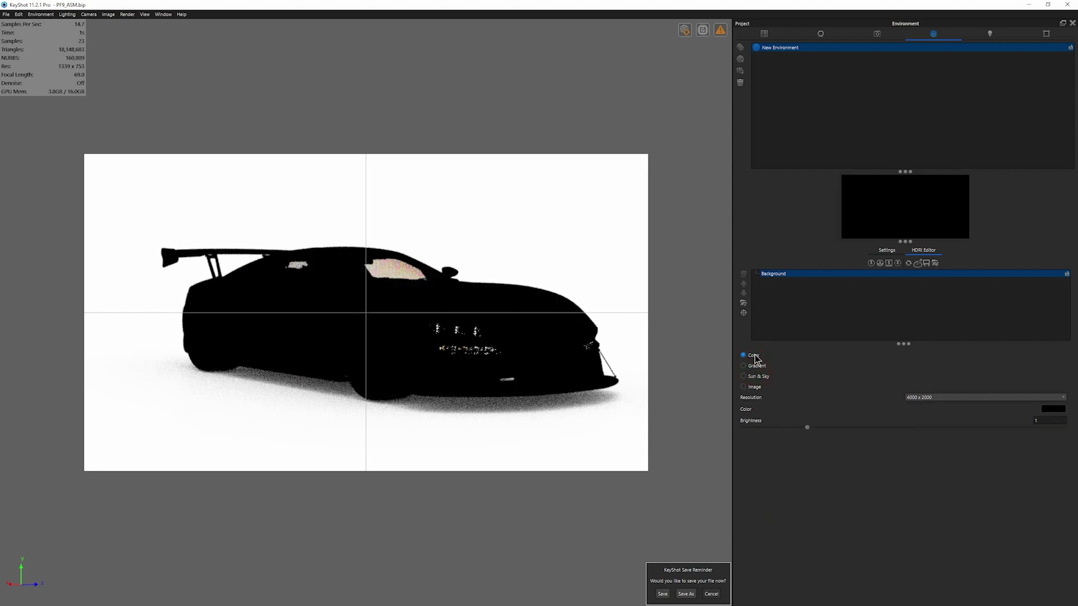
# - Add a light pin named 'key' and make it a rectangular half shape
pyautogui.click(871, 263)
pyautogui.doubleClick(789, 275)
pyautogui.write('l')
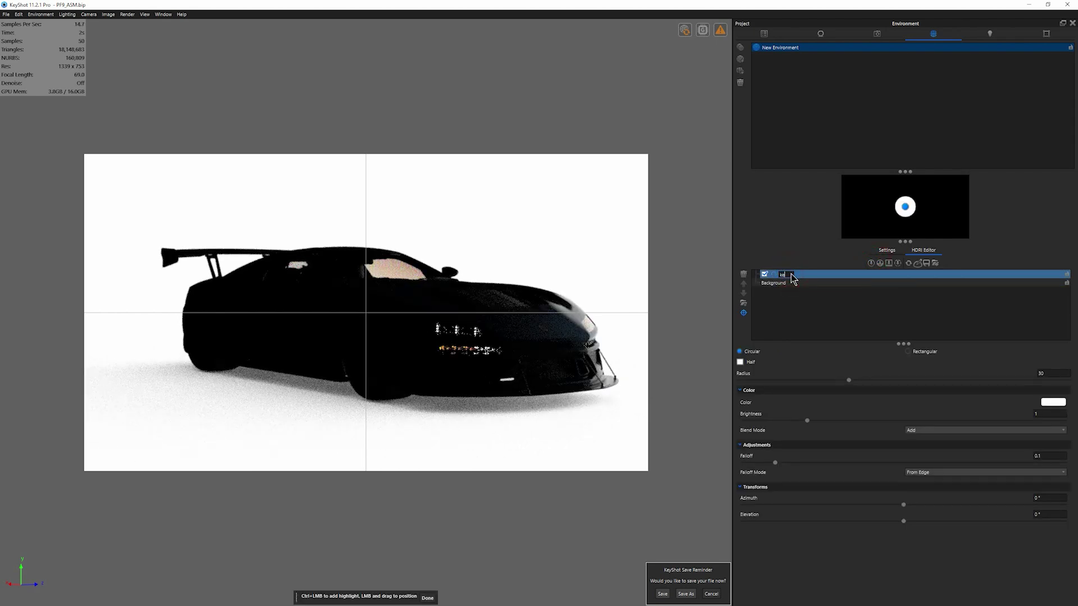
pyautogui.write('ey')
pyautogui.press('Return')
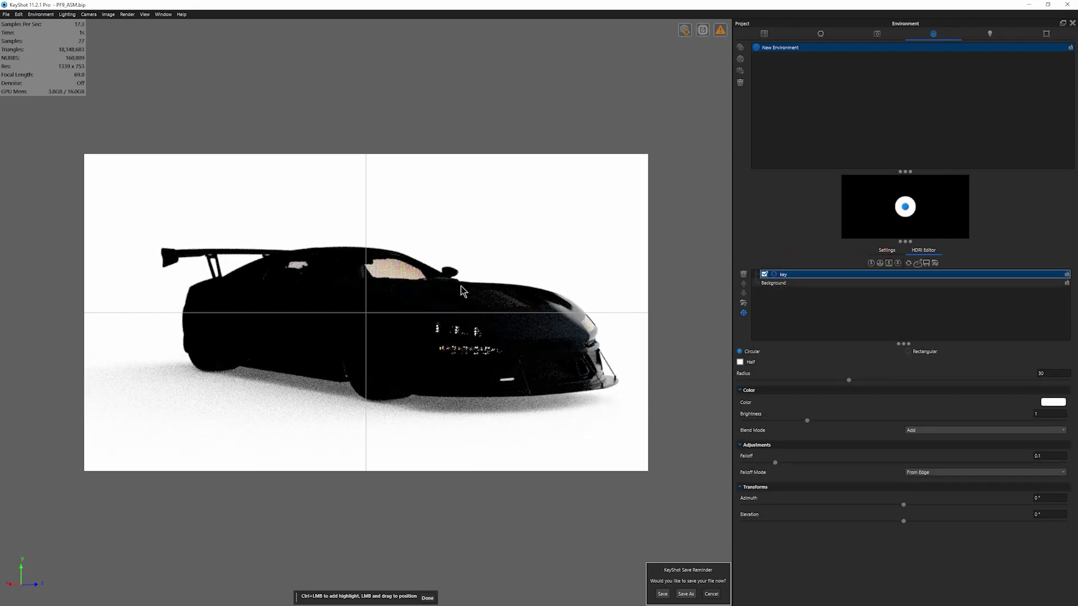
pyautogui.click(907, 352)
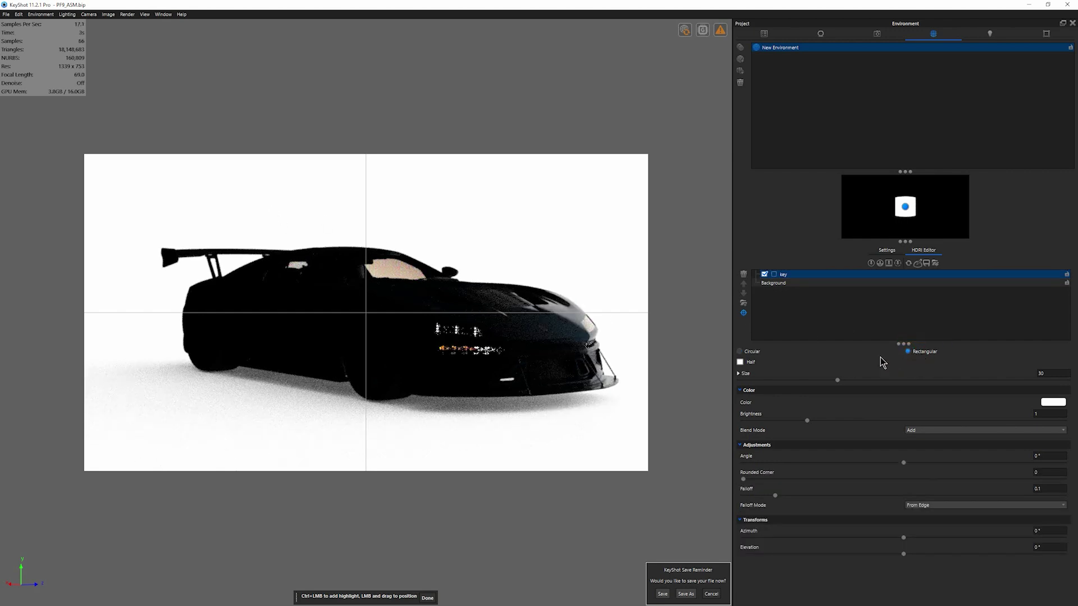
pyautogui.click(749, 363)
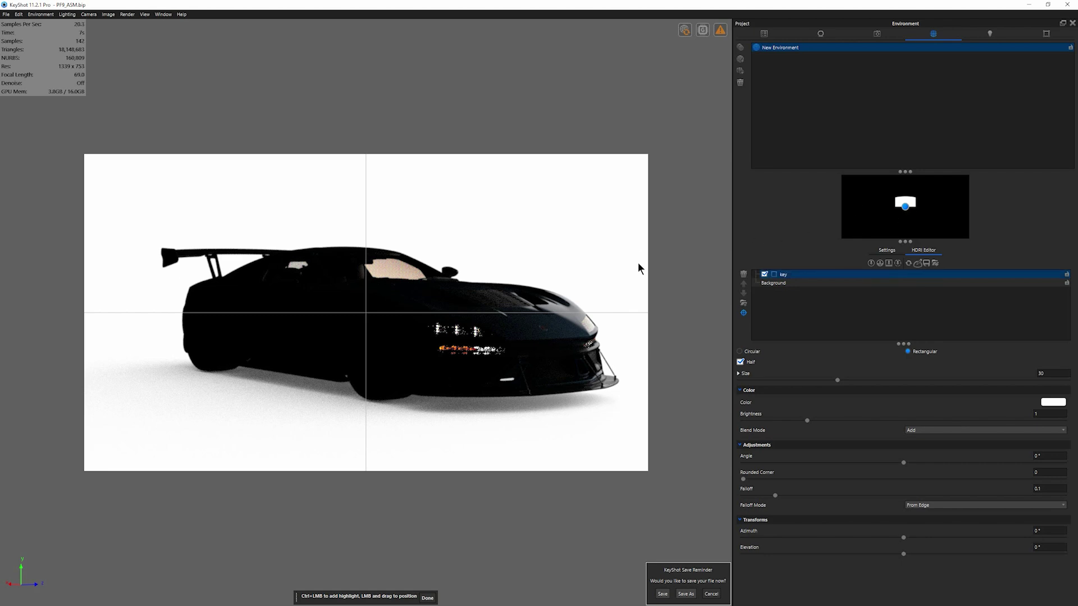
# - Aim the key highlight on the car, moving it from the windshield to the side
pyautogui.click(400, 269)
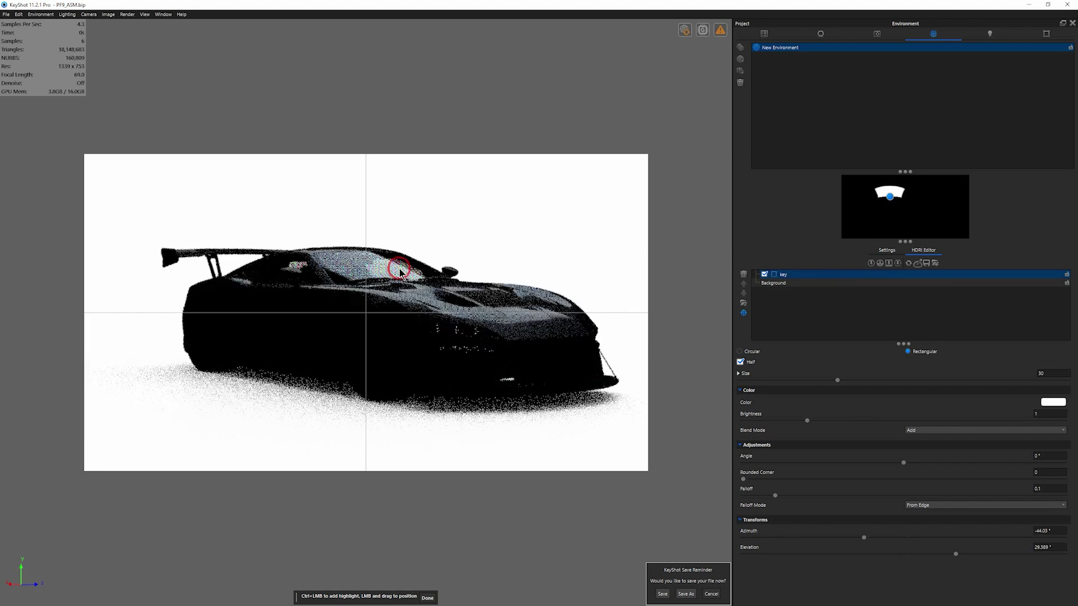
pyautogui.click(331, 263)
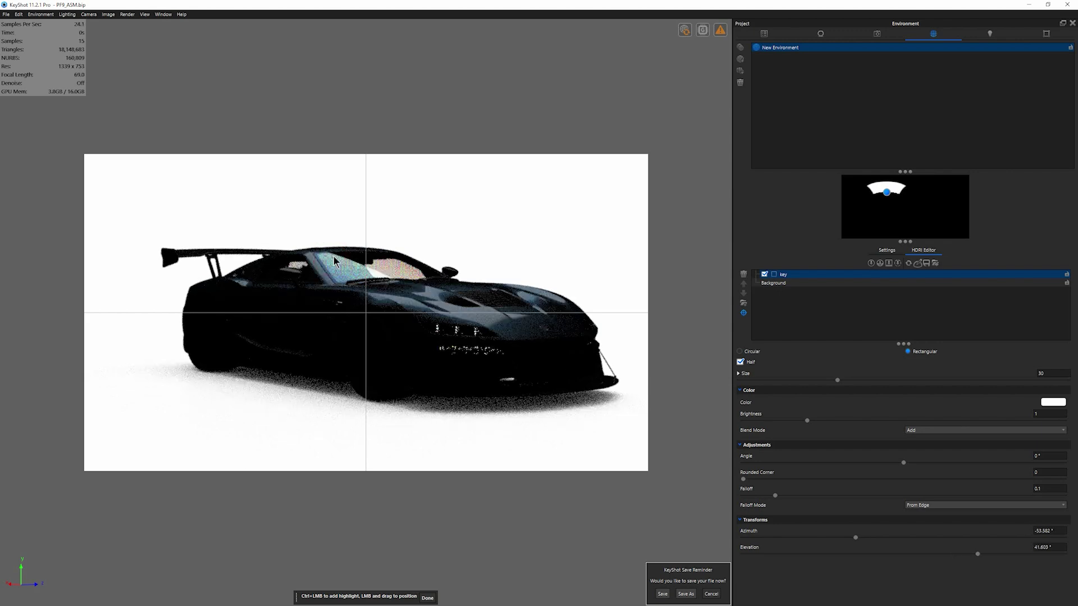
pyautogui.click(347, 245)
pyautogui.click(386, 260)
pyautogui.moveTo(386, 260); pyautogui.dragTo(414, 284)
pyautogui.click(432, 276)
pyautogui.click(316, 265)
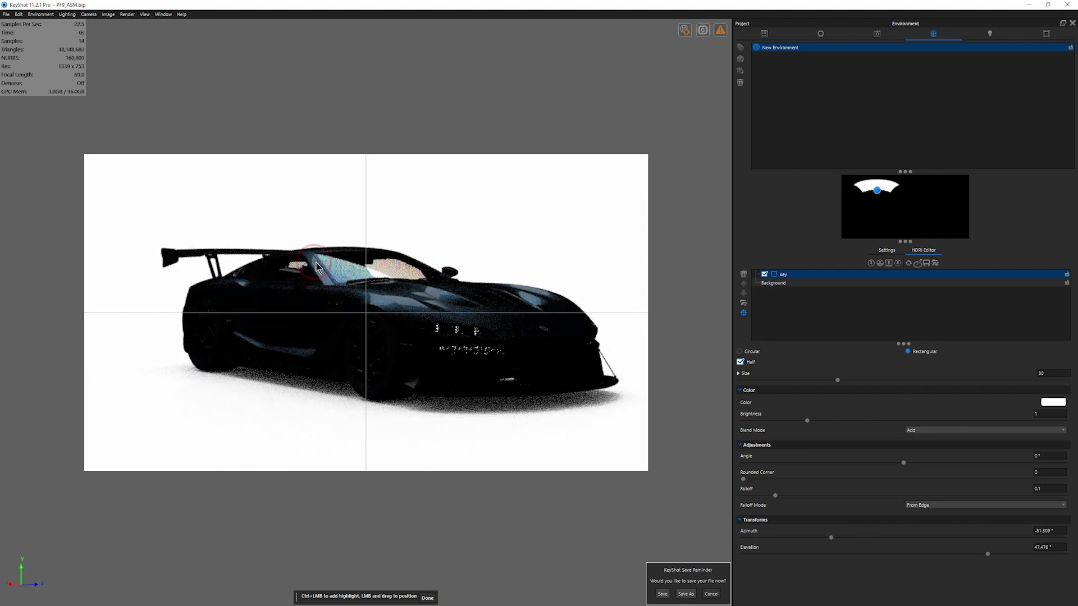
pyautogui.click(305, 247)
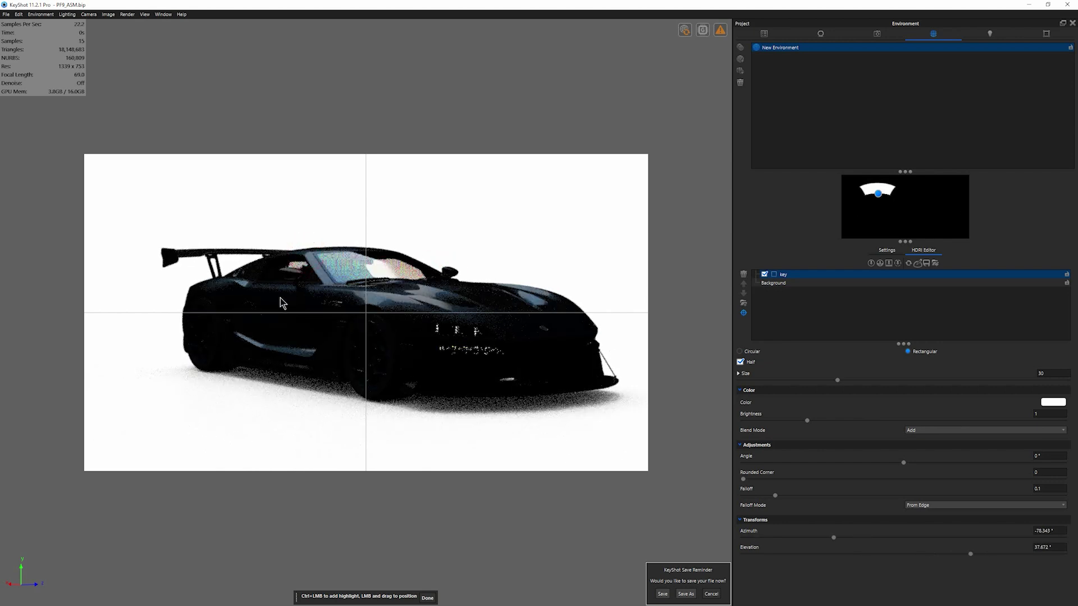
pyautogui.click(228, 298)
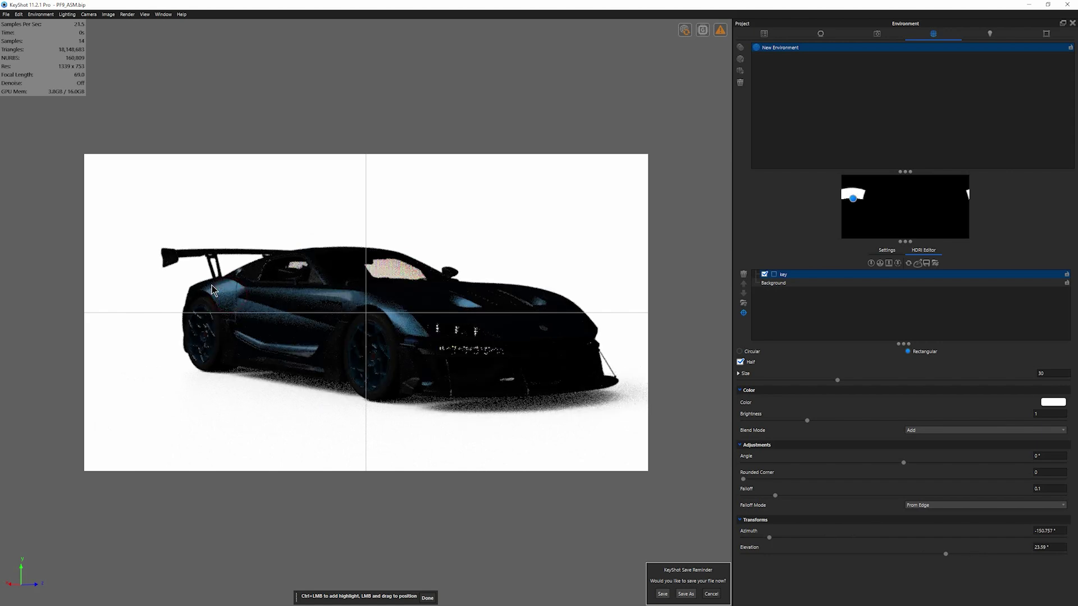
pyautogui.click(211, 289)
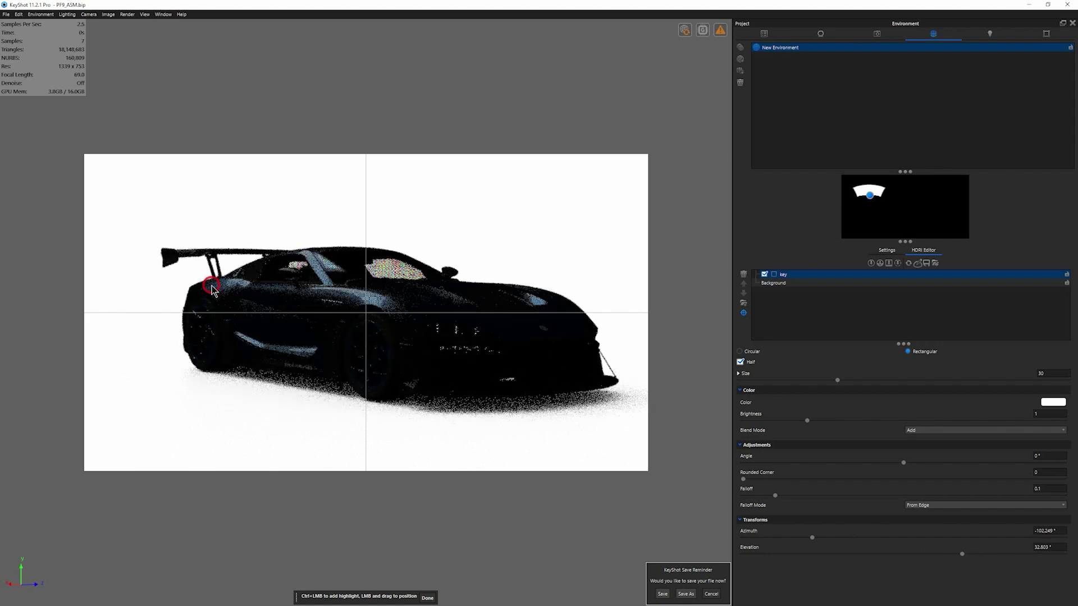
# - Place the key highlight on the hood and set its falloff to Exponential
pyautogui.click(518, 320)
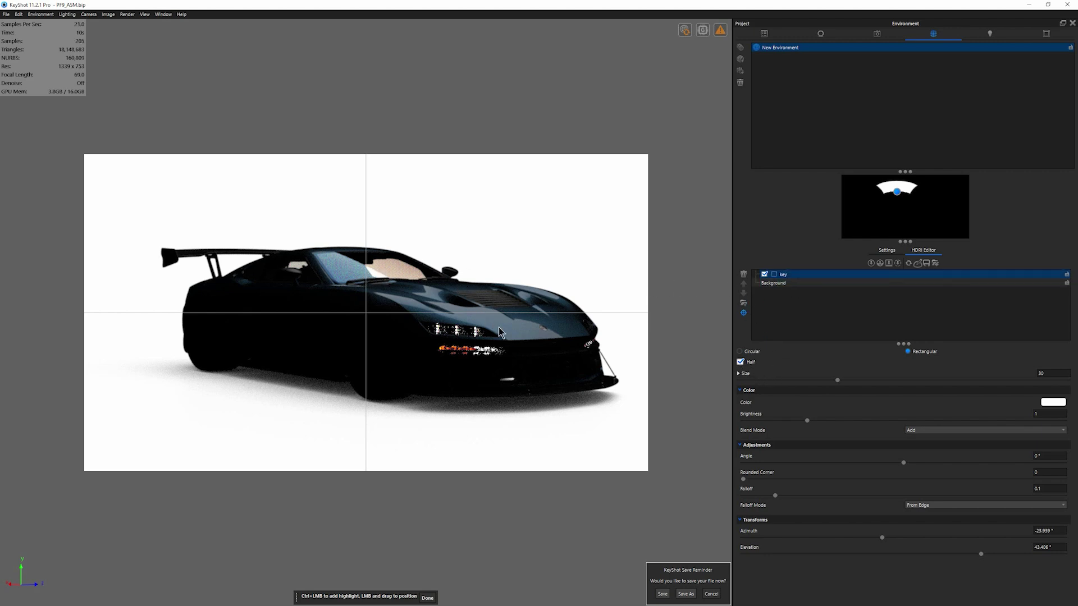
pyautogui.click(431, 599)
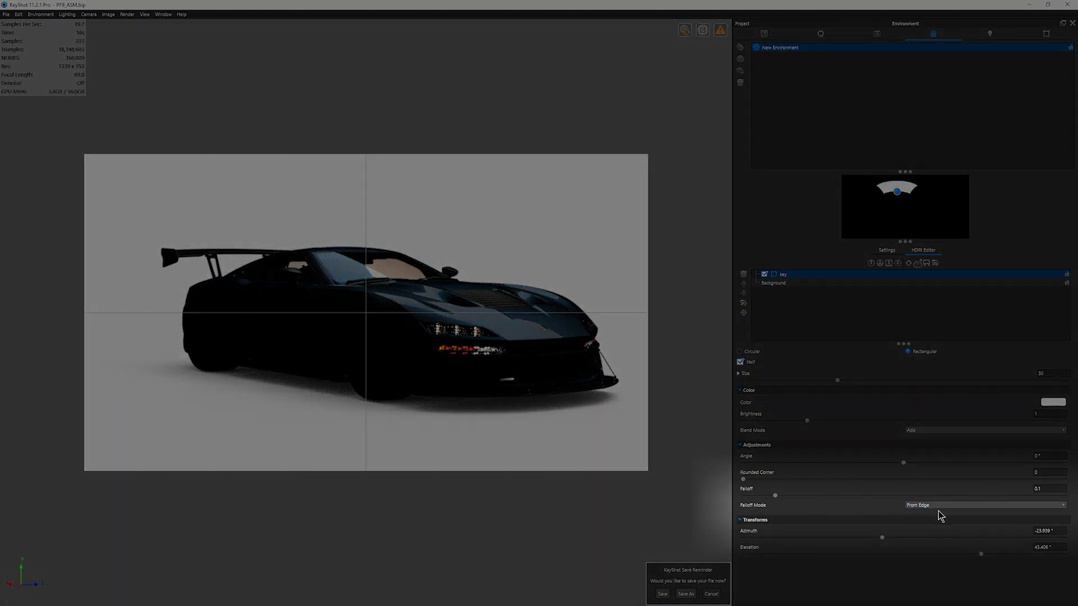
pyautogui.click(938, 506)
pyautogui.click(929, 540)
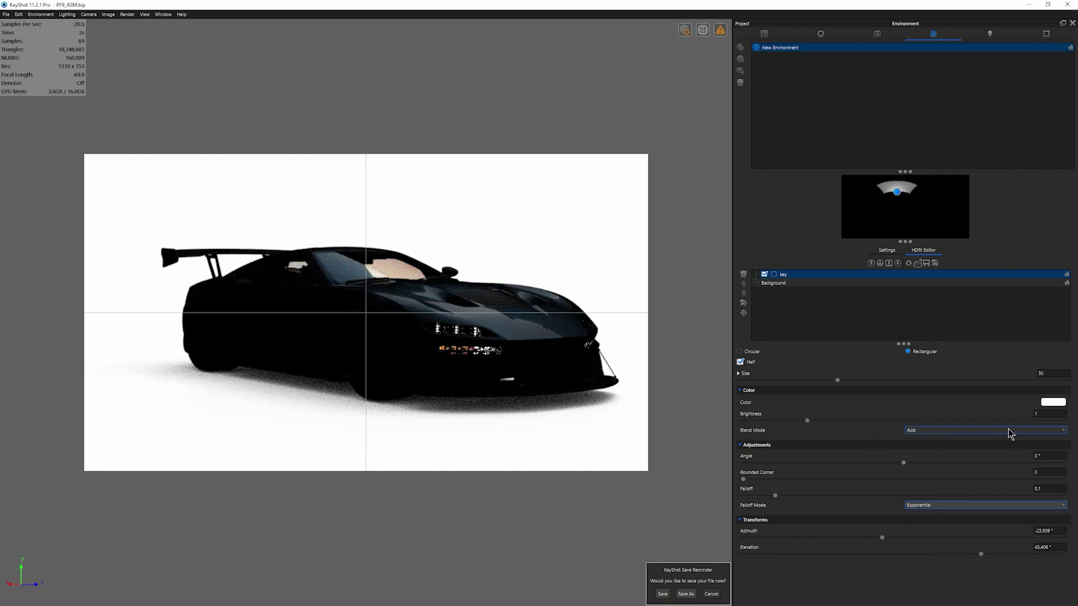
# - Set the key light's brightness to 2 and generate the full-resolution HDRI
pyautogui.doubleClick(1042, 416)
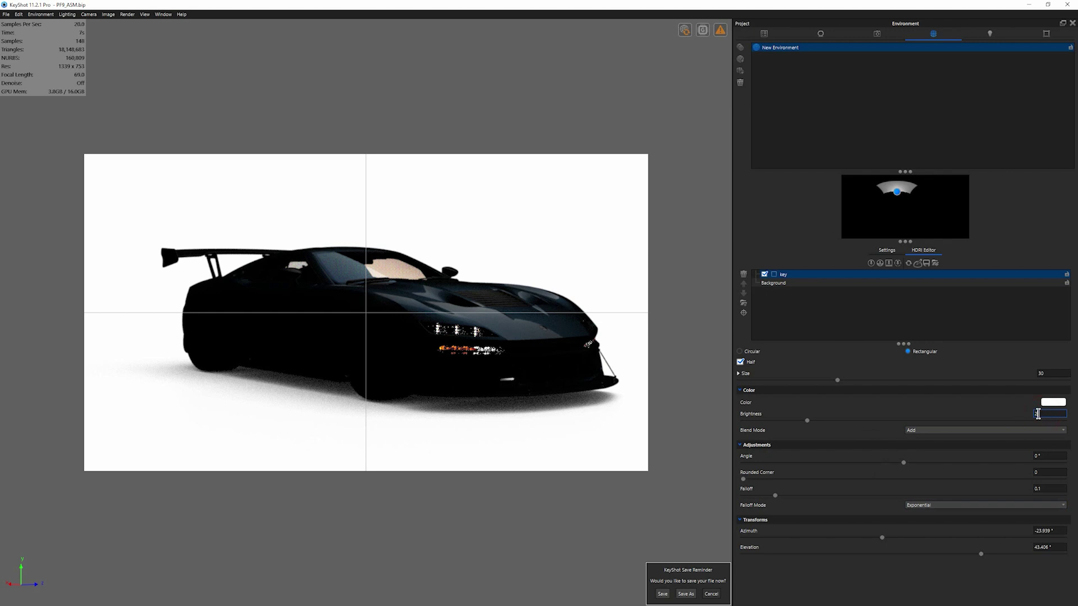
pyautogui.write('2')
pyautogui.press('Return')
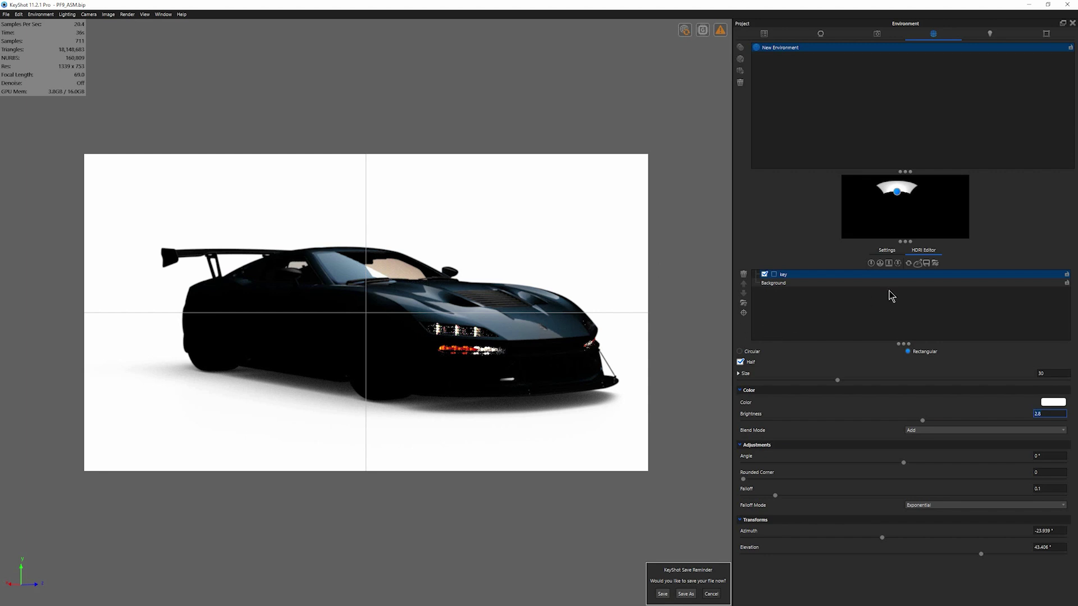
pyautogui.click(908, 263)
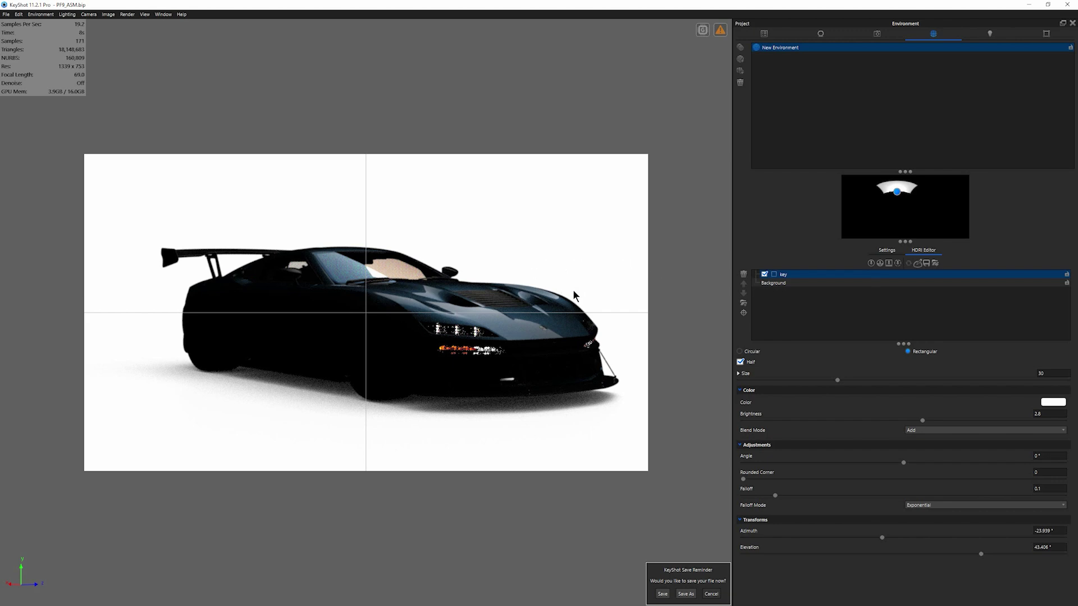
# - Add a second pin, Pin #1, and place its highlight on the car's rear flank
pyautogui.click(872, 262)
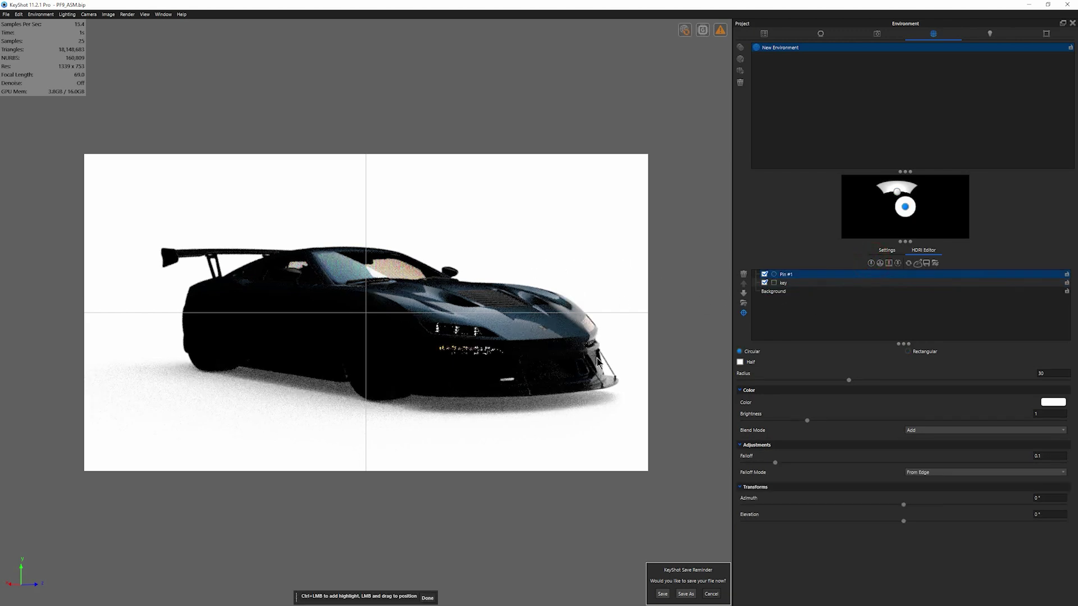
pyautogui.keyDown('ctrl'); pyautogui.click(610, 380); pyautogui.keyUp('ctrl')
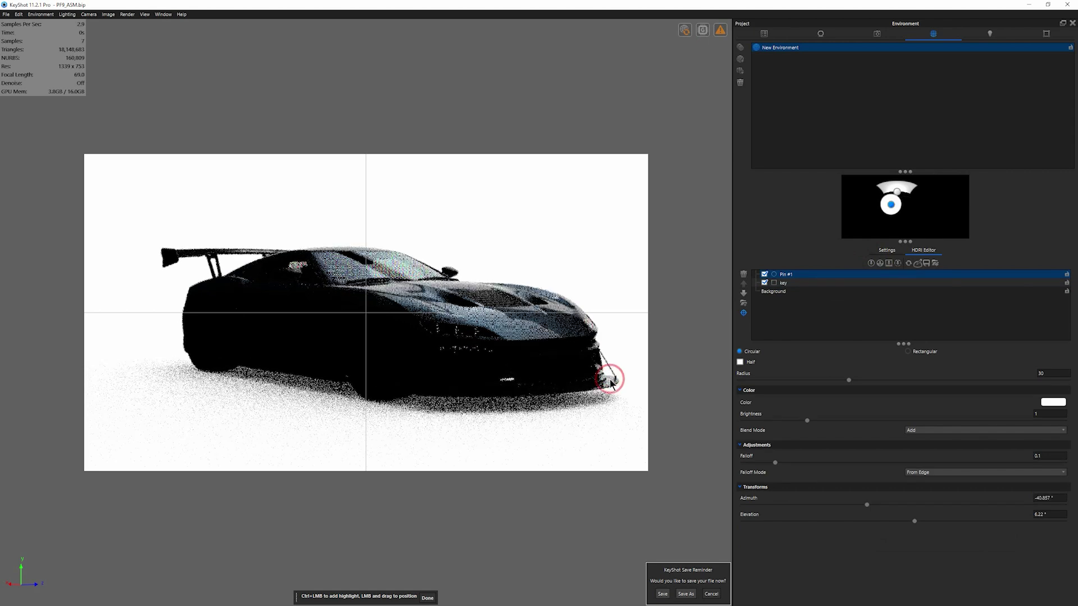
pyautogui.keyDown('ctrl'); pyautogui.click(543, 383); pyautogui.keyUp('ctrl')
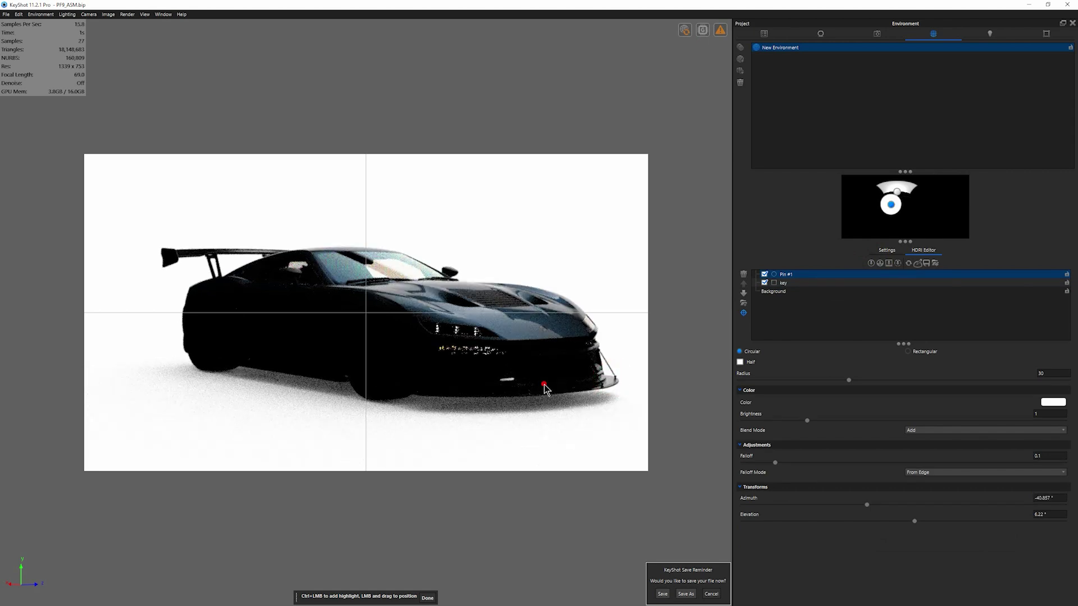
pyautogui.keyDown('ctrl'); pyautogui.click(431, 393); pyautogui.keyUp('ctrl')
pyautogui.keyDown('ctrl'); pyautogui.click(610, 380); pyautogui.keyUp('ctrl')
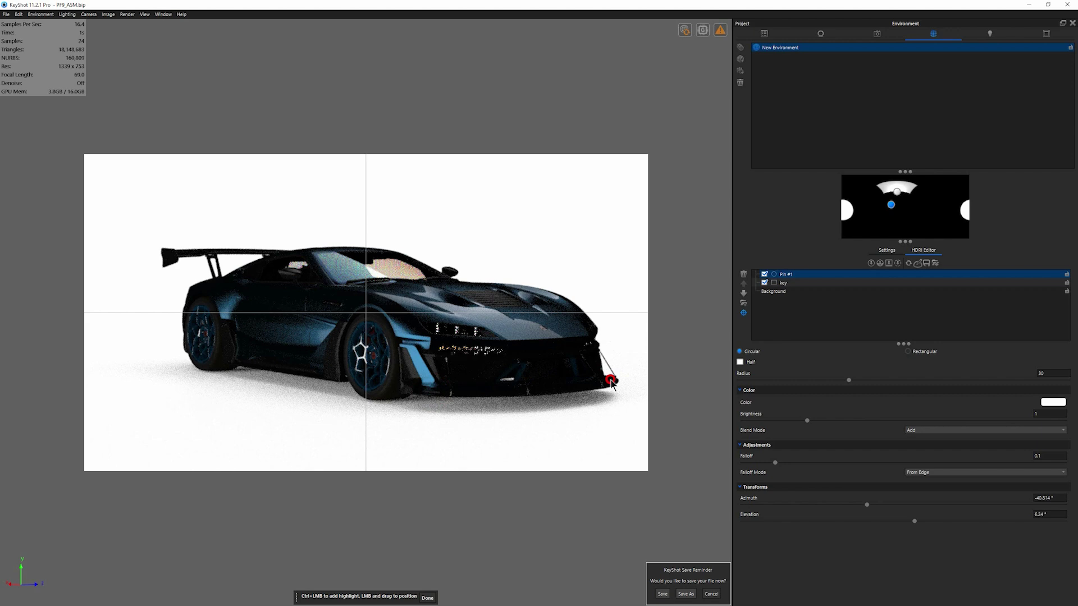
pyautogui.keyDown('ctrl'); pyautogui.click(187, 293); pyautogui.keyUp('ctrl')
pyautogui.keyDown('ctrl'); pyautogui.click(189, 303); pyautogui.keyUp('ctrl')
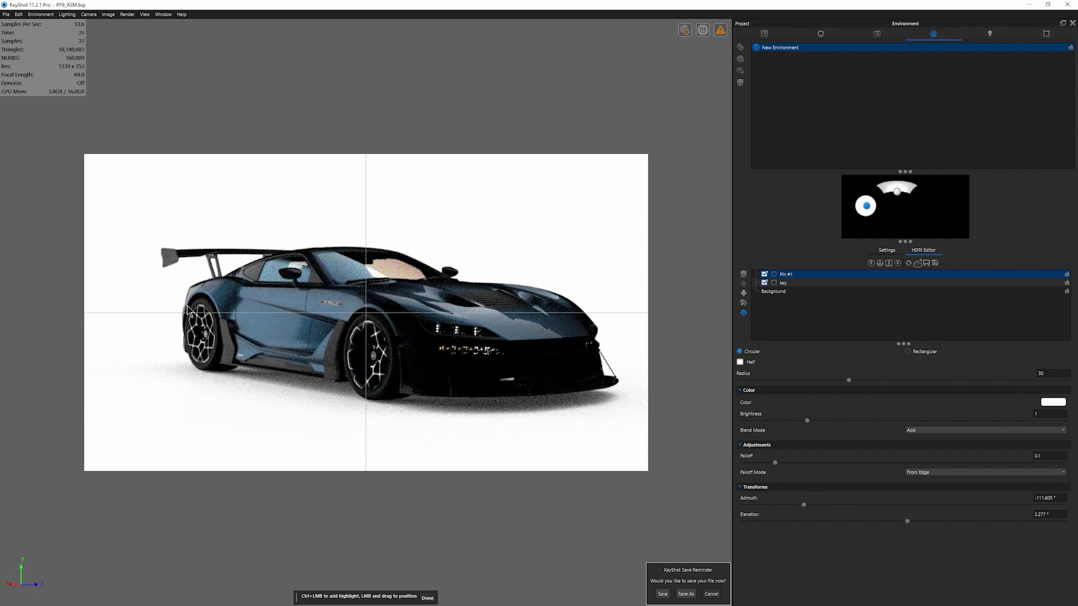
pyautogui.keyDown('ctrl'); pyautogui.click(208, 263); pyautogui.keyUp('ctrl')
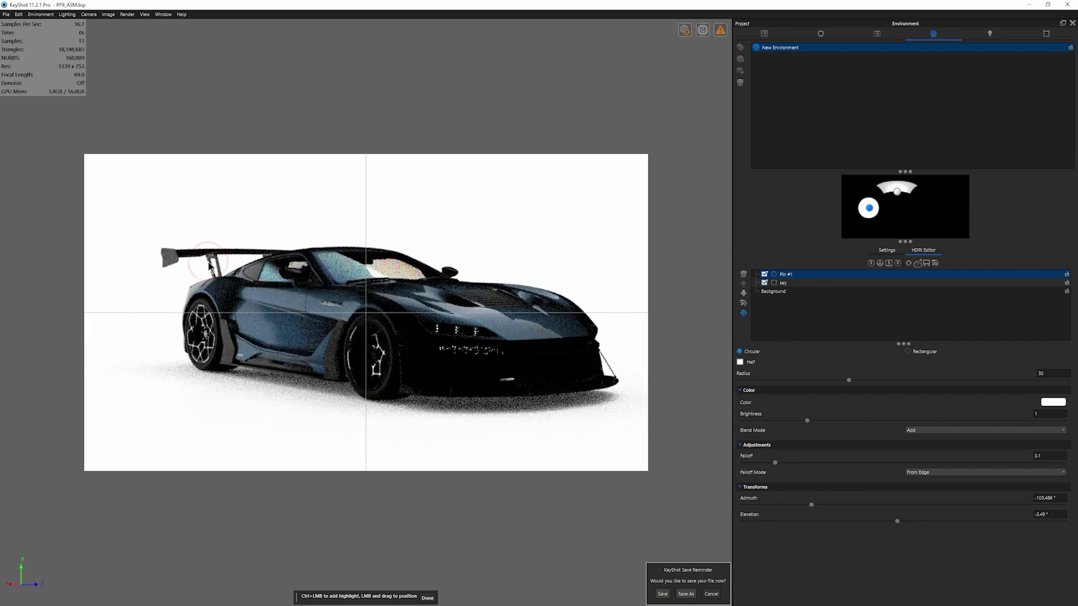
pyautogui.keyDown('ctrl'); pyautogui.click(194, 286); pyautogui.keyUp('ctrl')
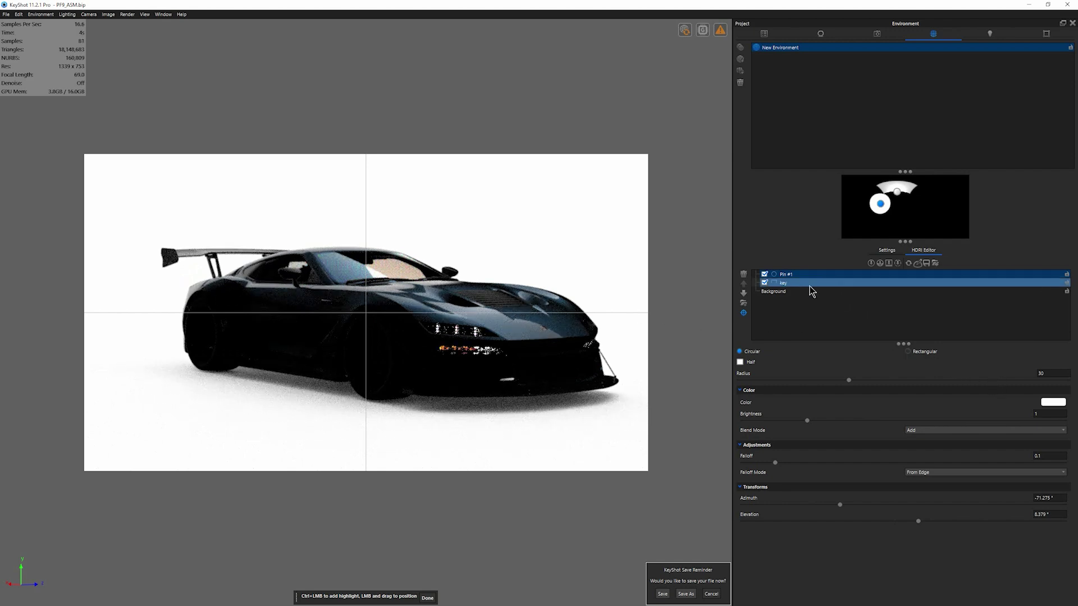
# - Give Pin #1 exponential falloff, radius 20.432, brightness 2.8 and falloff 0.243
pyautogui.click(937, 472)
pyautogui.click(927, 501)
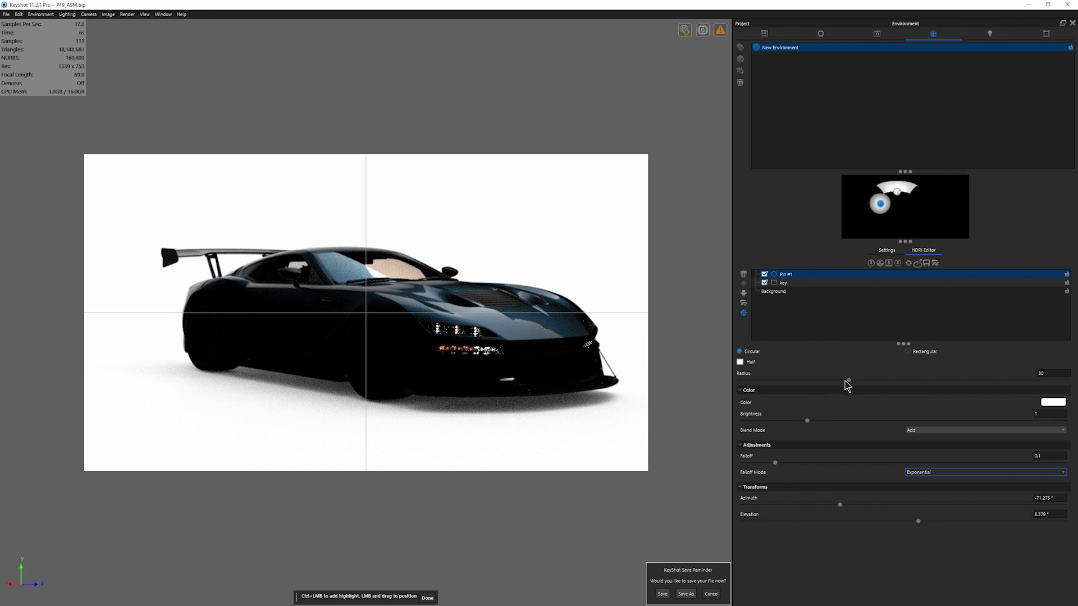
pyautogui.moveTo(847, 381); pyautogui.dragTo(814, 381)
pyautogui.click(1054, 373)
pyautogui.write('0.432')
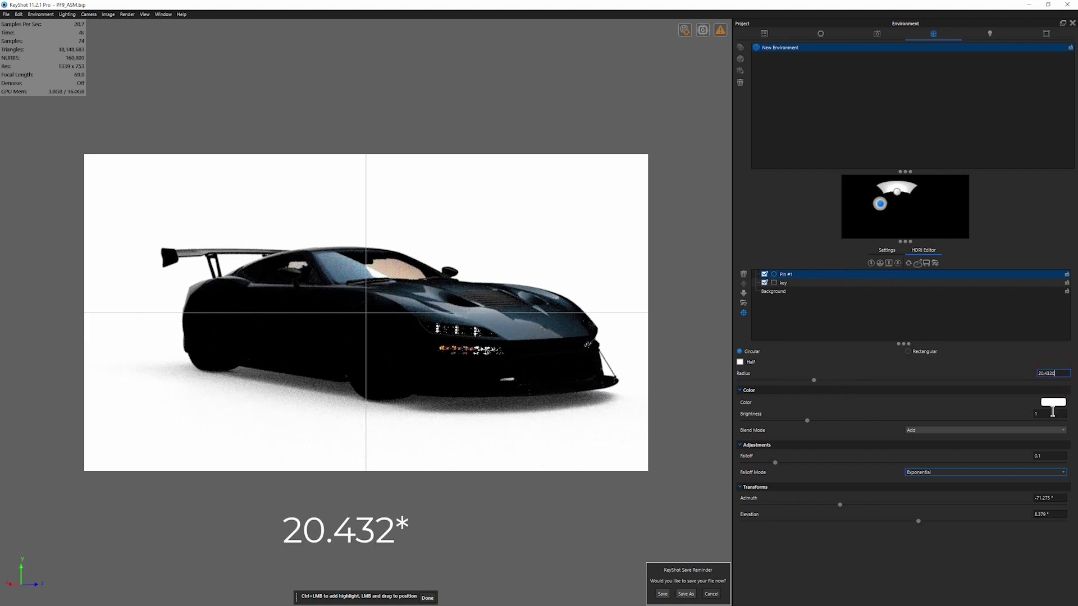
pyautogui.click(1042, 415)
pyautogui.write('2.8')
pyautogui.press('Return')
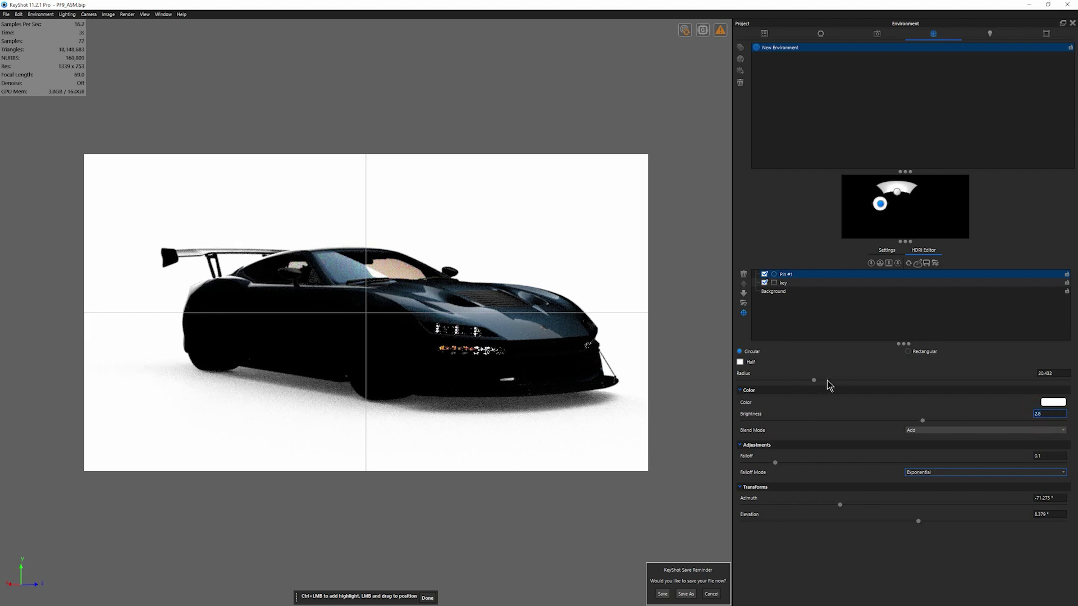
pyautogui.moveTo(776, 465); pyautogui.dragTo(837, 467)
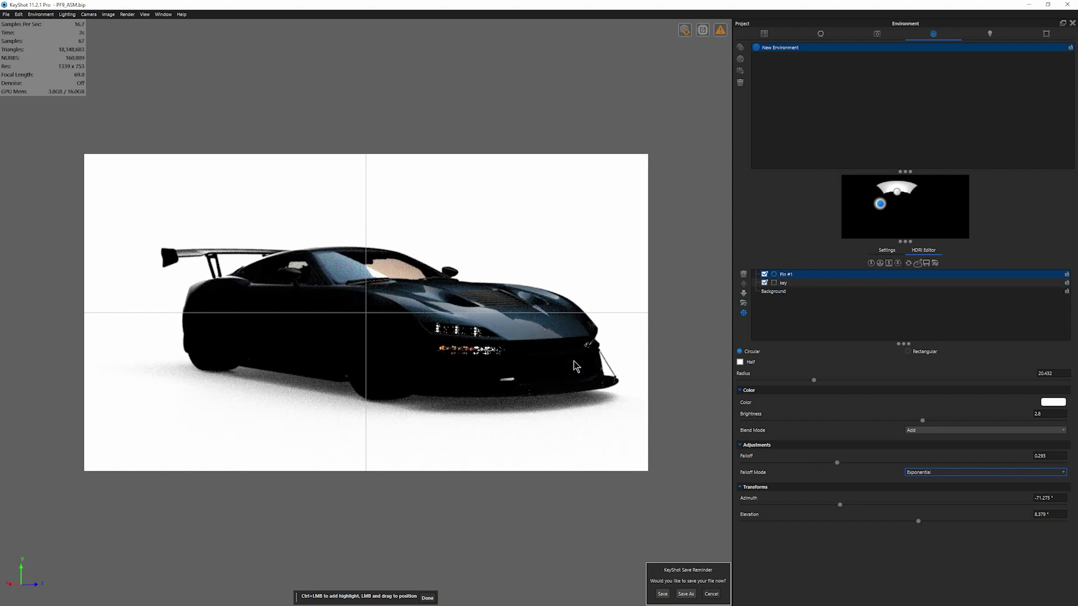
# - Add Pin #2 and place its highlight on the car's front right corner
pyautogui.click(872, 264)
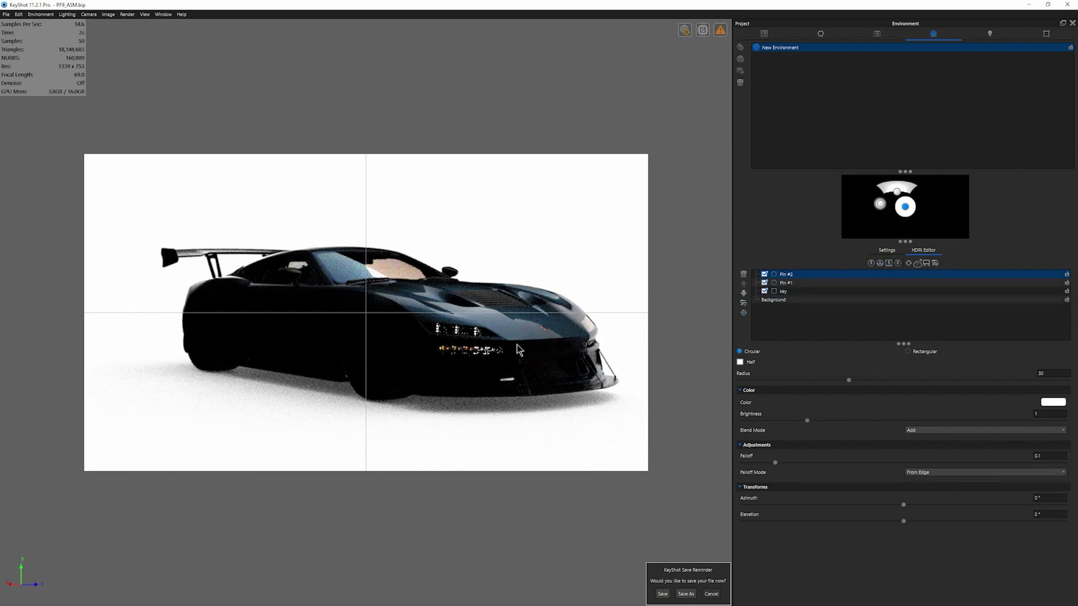
pyautogui.click(744, 314)
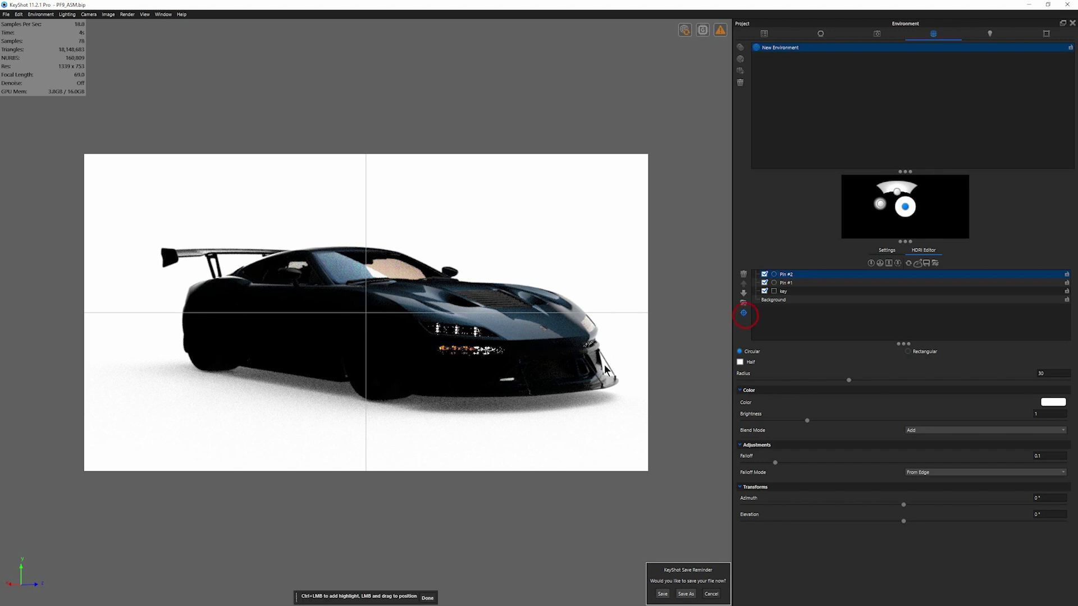
pyautogui.click(526, 340)
pyautogui.moveTo(504, 349); pyautogui.dragTo(501, 347)
pyautogui.moveTo(583, 338); pyautogui.dragTo(550, 344)
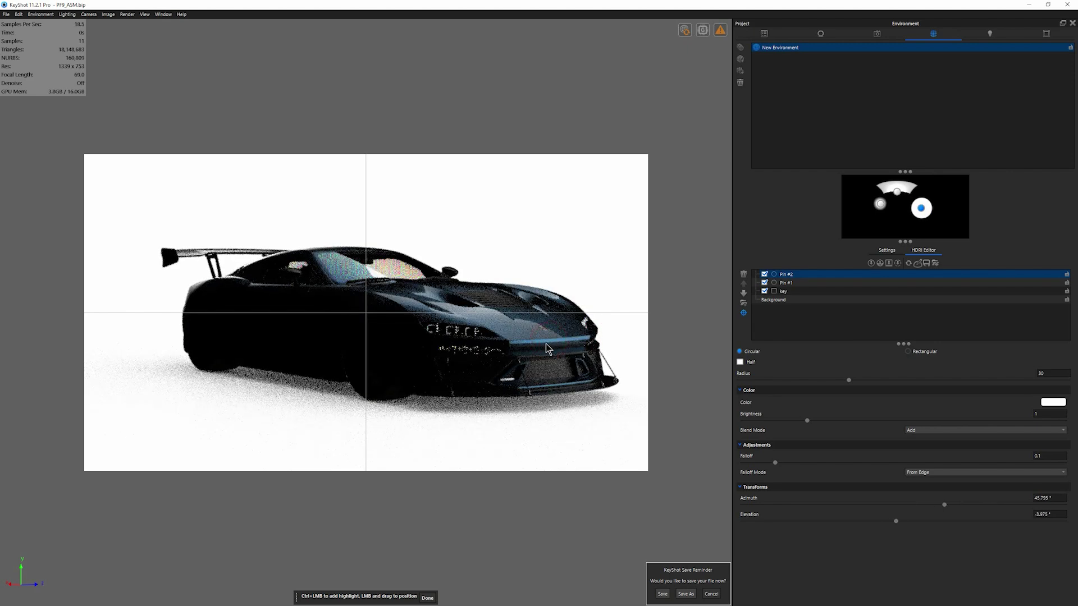
# - Make Pin #2 a rectangular half strip sized about 92.6 by 23.2
pyautogui.click(915, 352)
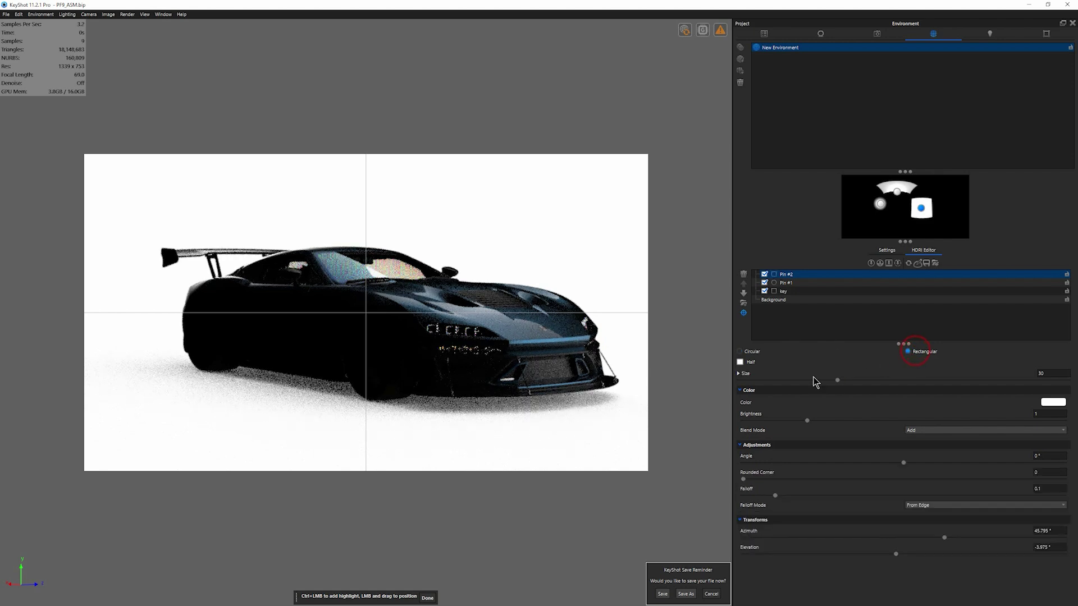
pyautogui.click(747, 373)
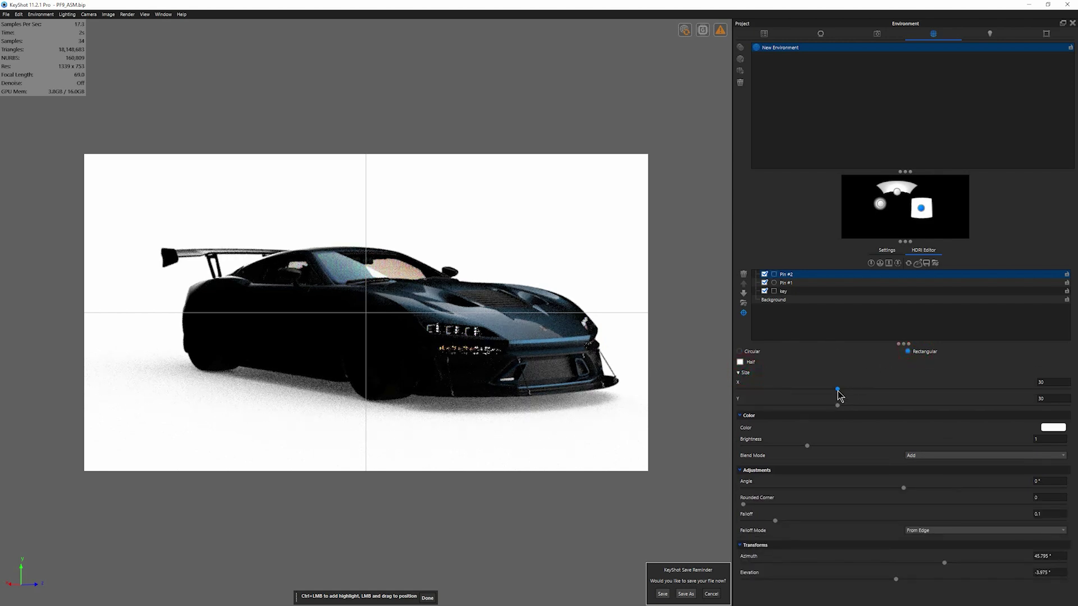
pyautogui.moveTo(838, 389); pyautogui.dragTo(974, 391)
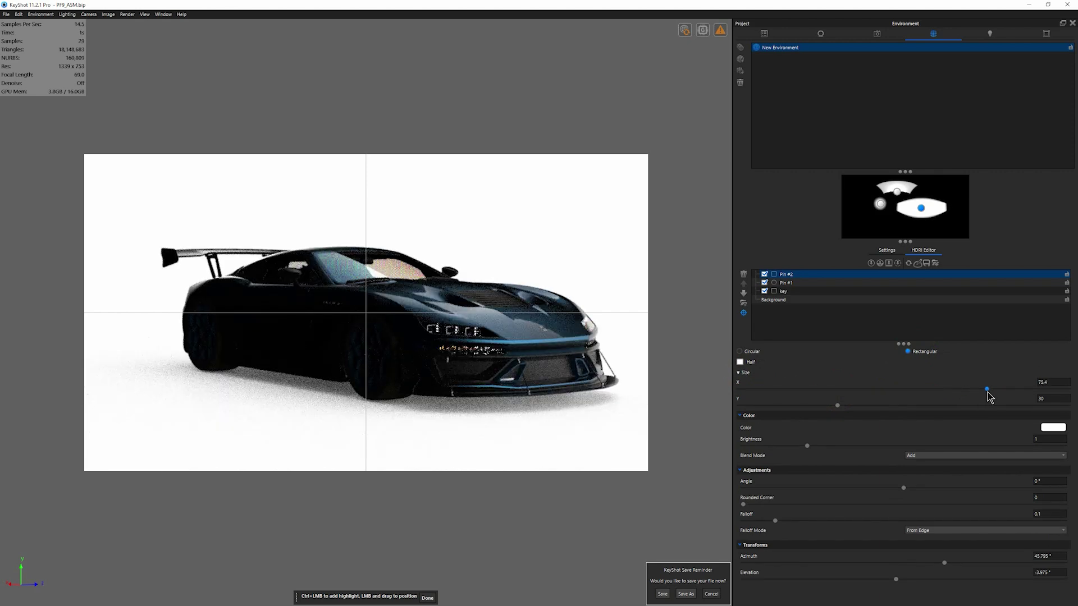
pyautogui.moveTo(973, 390); pyautogui.dragTo(971, 390)
pyautogui.moveTo(837, 406); pyautogui.dragTo(815, 406)
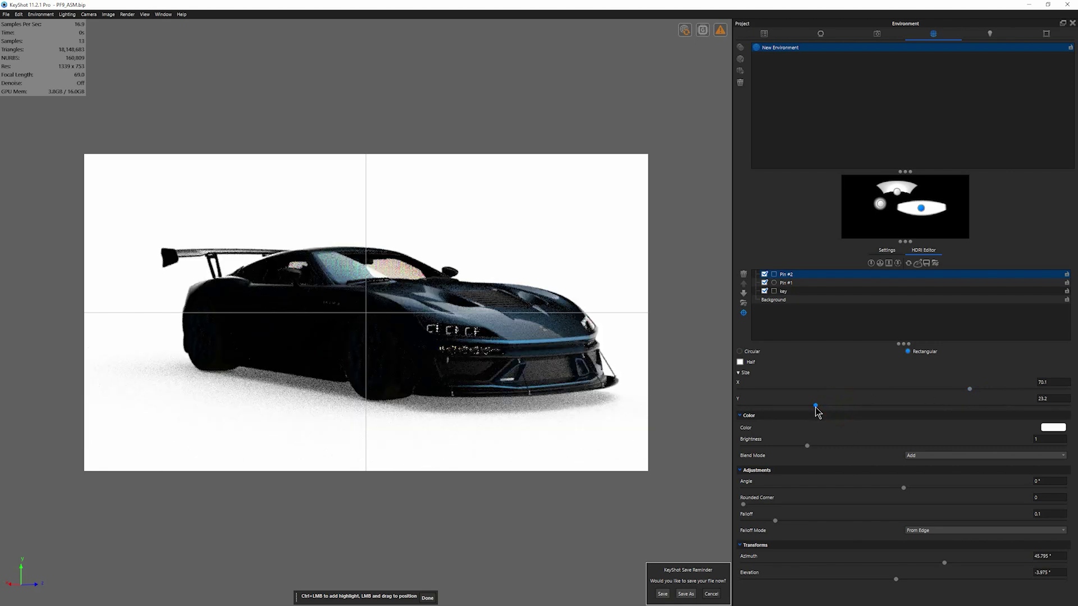
pyautogui.click(740, 362)
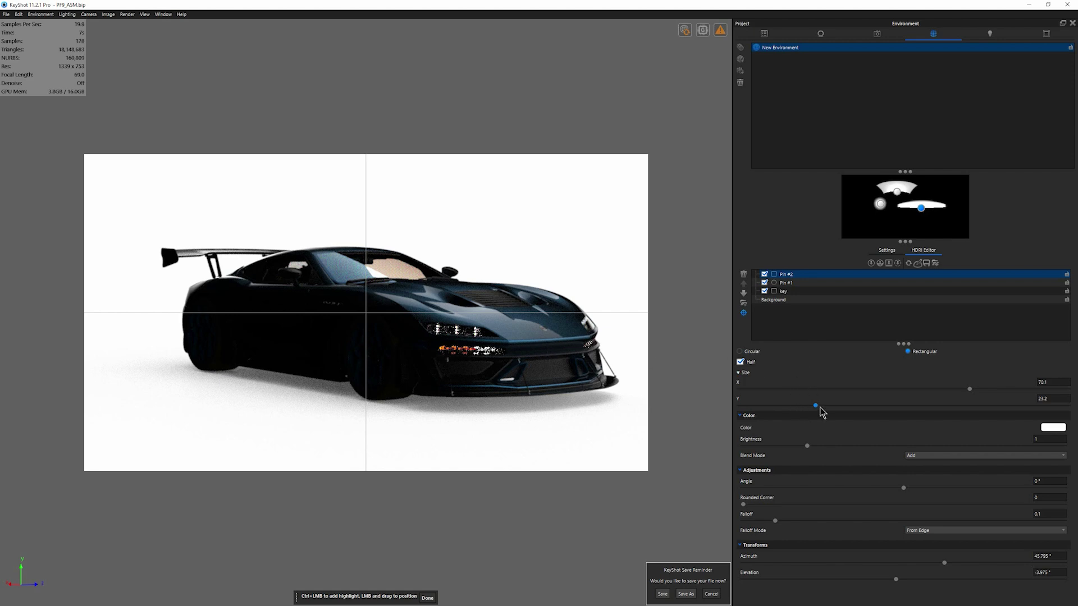
pyautogui.moveTo(971, 389); pyautogui.dragTo(1038, 389)
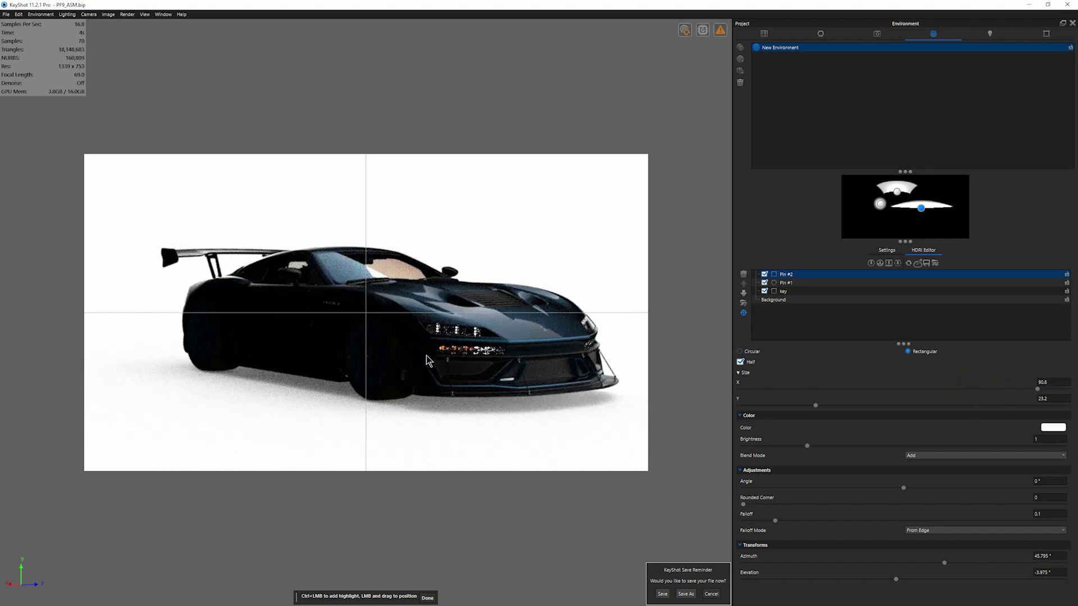
# - Add circular Pin #3 and position its highlight on the side panel near the door
pyautogui.click(870, 263)
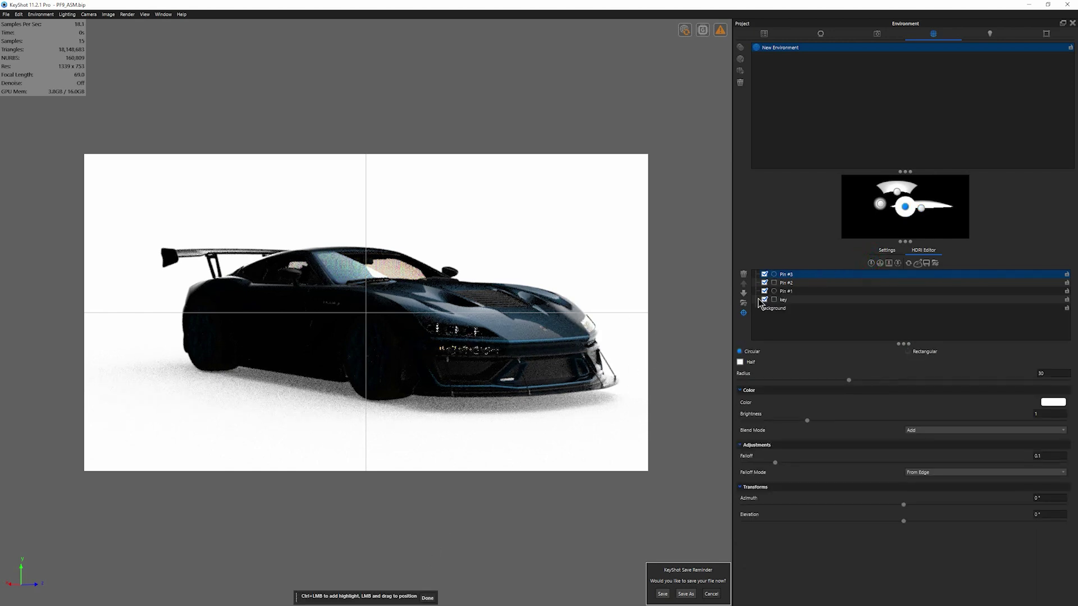
pyautogui.click(267, 365)
pyautogui.click(330, 375)
pyautogui.click(362, 344)
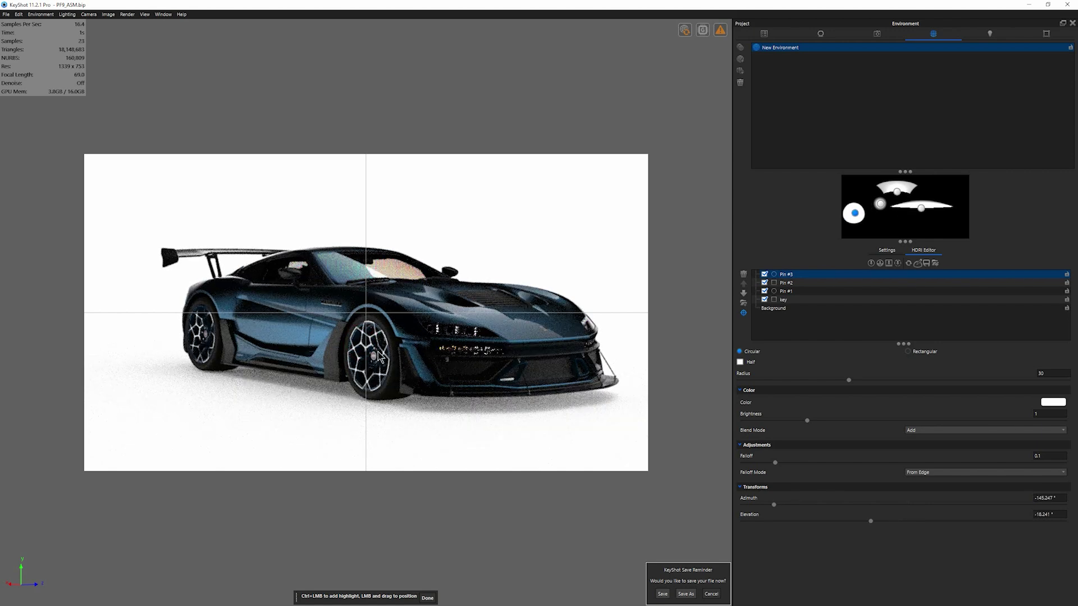
pyautogui.click(373, 349)
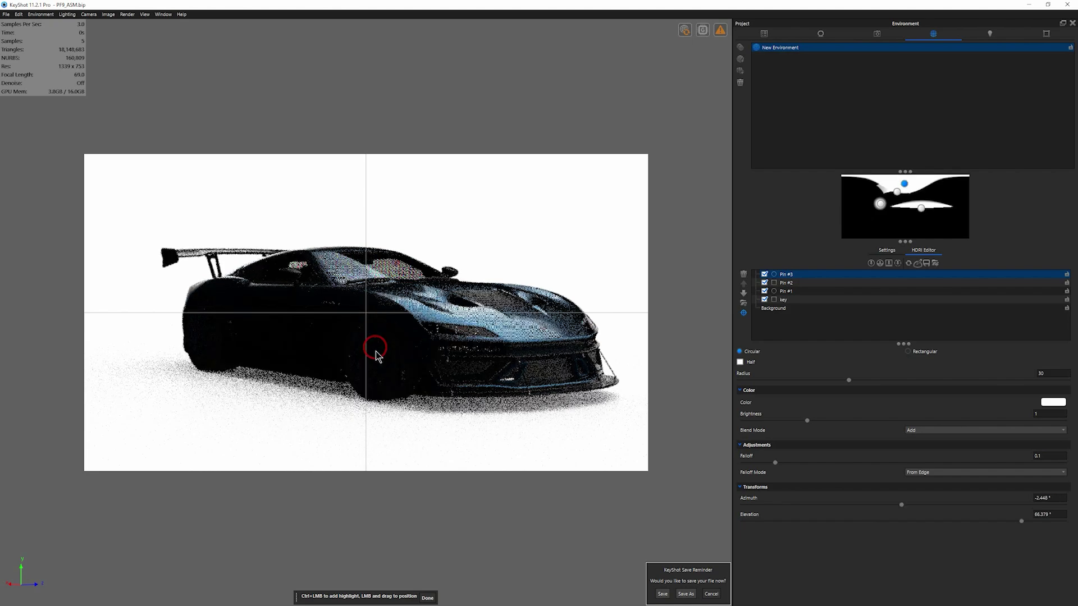
pyautogui.click(344, 338)
pyautogui.click(325, 357)
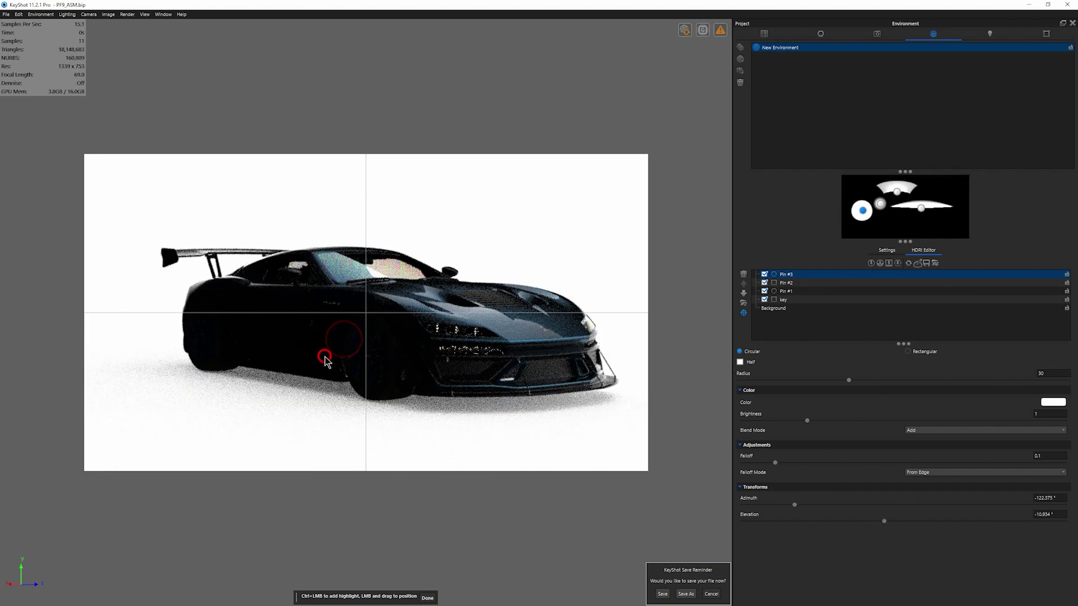
pyautogui.click(302, 348)
pyautogui.click(321, 320)
pyautogui.click(321, 318)
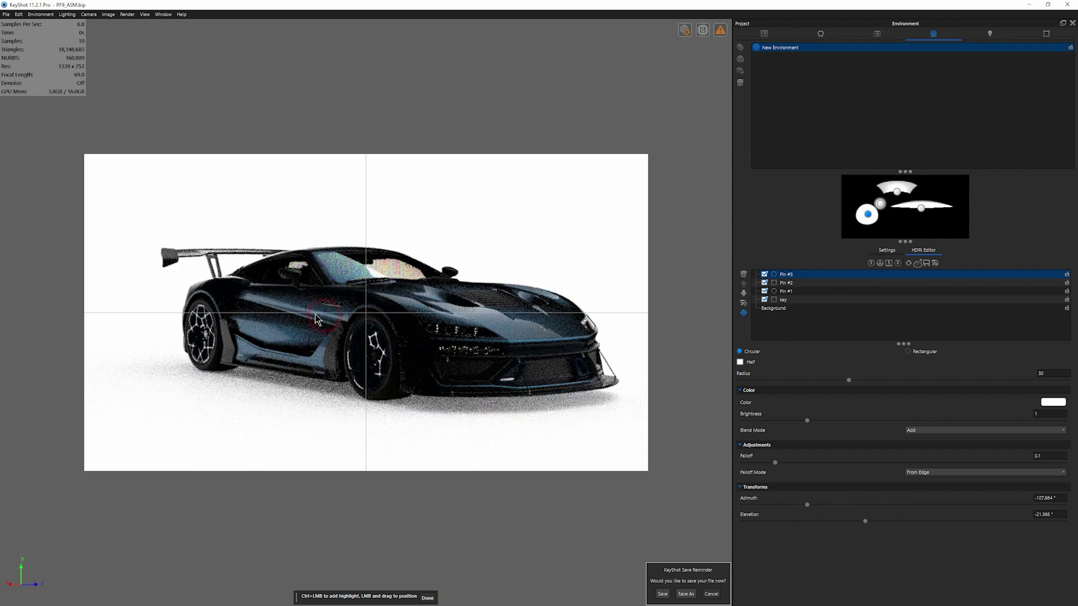
pyautogui.click(314, 315)
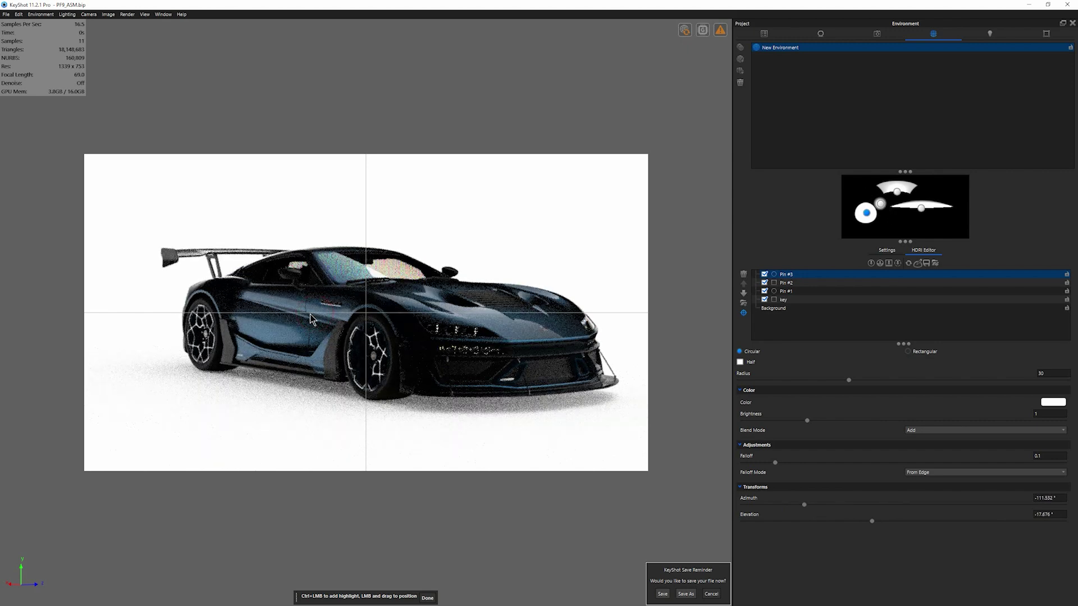
pyautogui.click(312, 319)
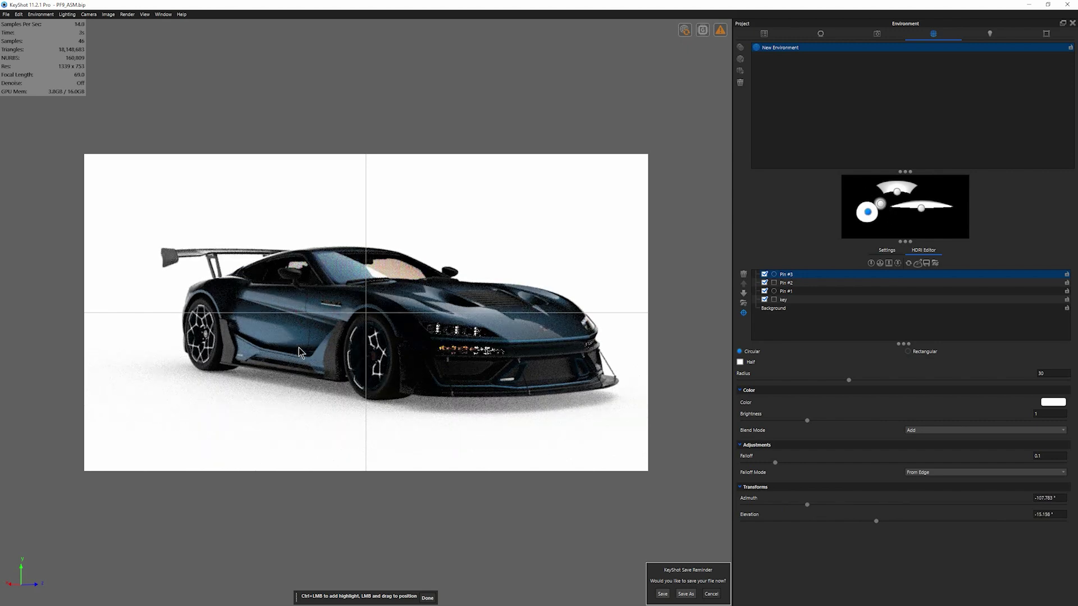
# - Make Pin #3 a rectangular half strip about 58 wide
pyautogui.click(924, 352)
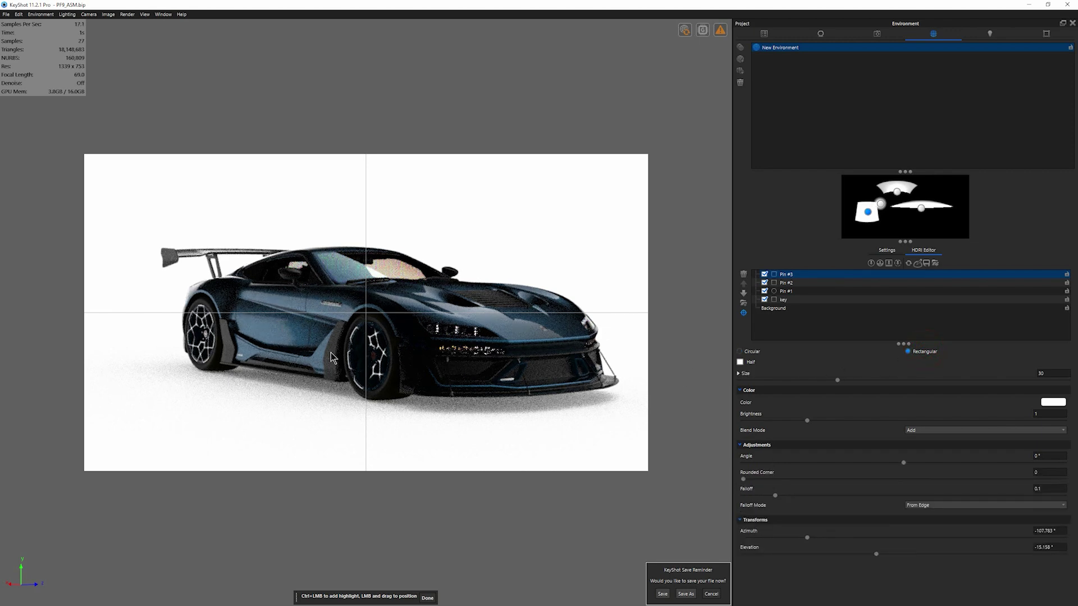
pyautogui.click(746, 374)
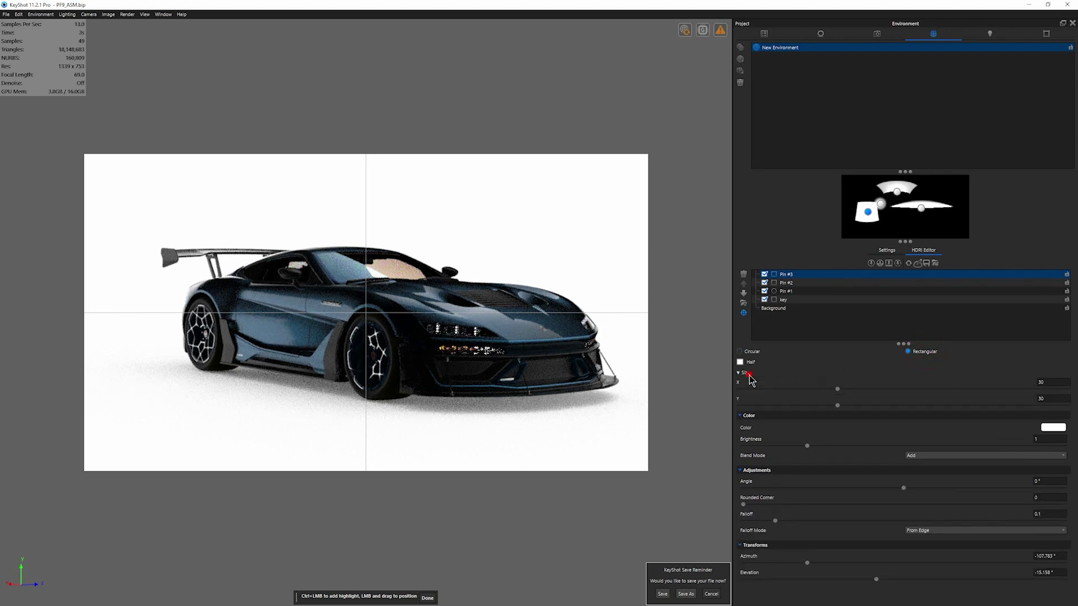
pyautogui.moveTo(837, 390); pyautogui.dragTo(932, 402)
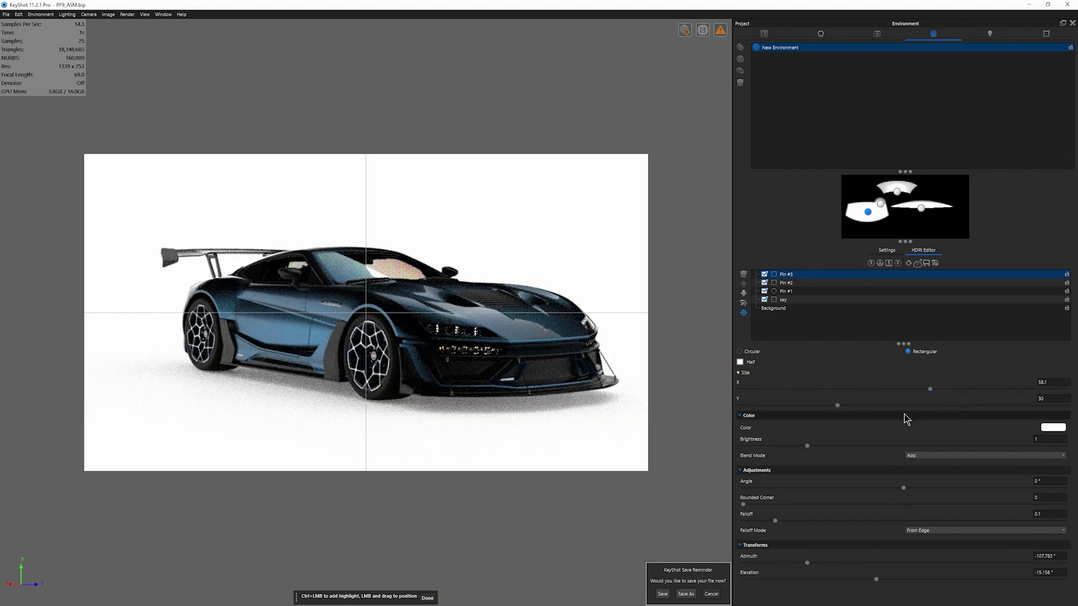
pyautogui.click(747, 364)
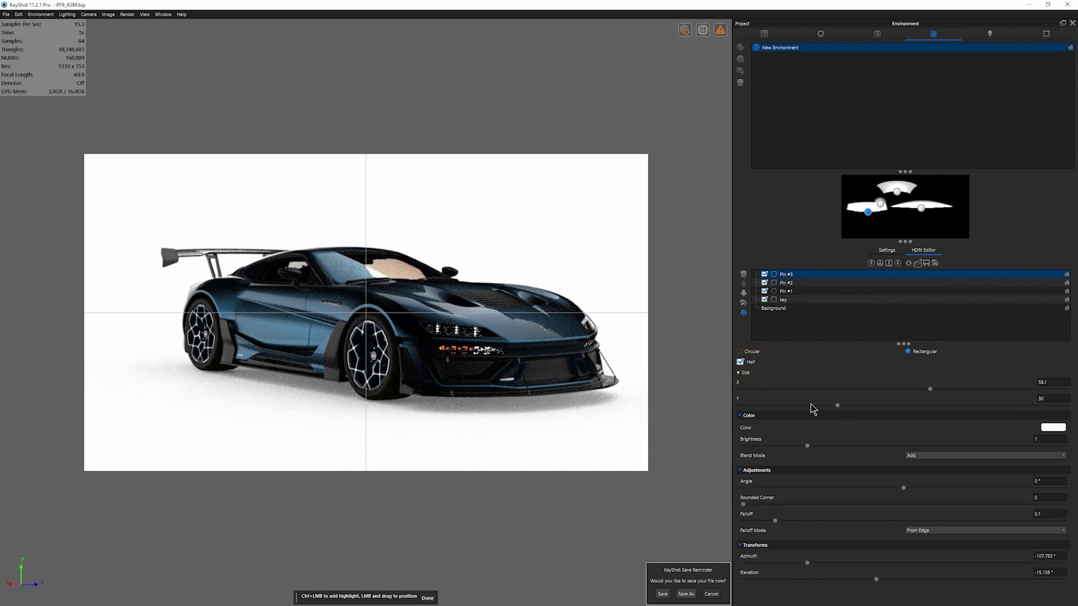
# - Give Pin #3 exponential falloff, brightness 2.8 and a shorter 22.8 height
pyautogui.click(938, 531)
pyautogui.click(926, 568)
pyautogui.click(1050, 439)
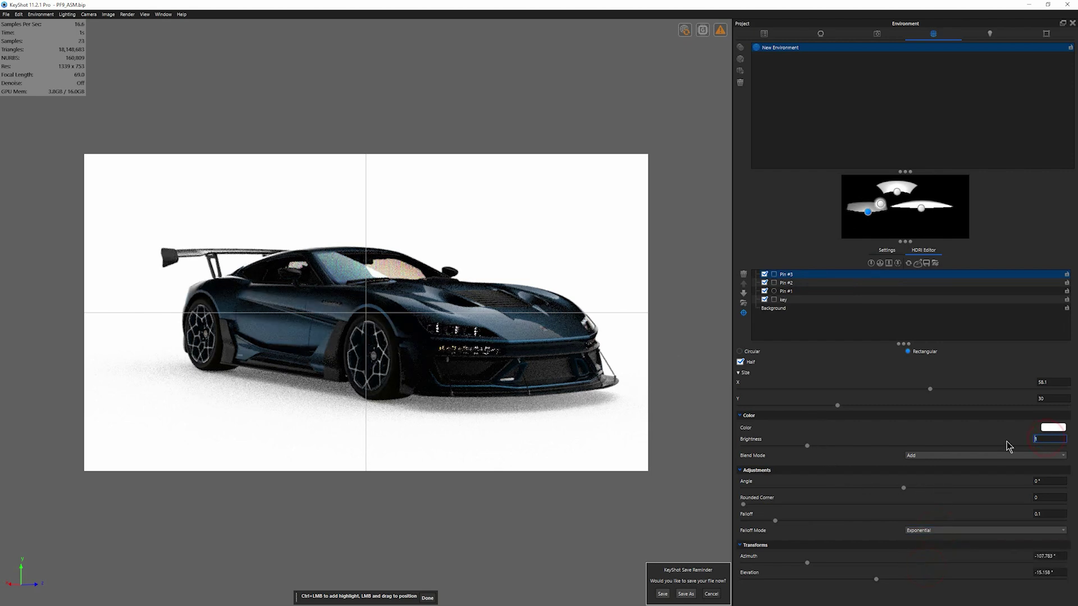
pyautogui.write('2.8')
pyautogui.press('Return')
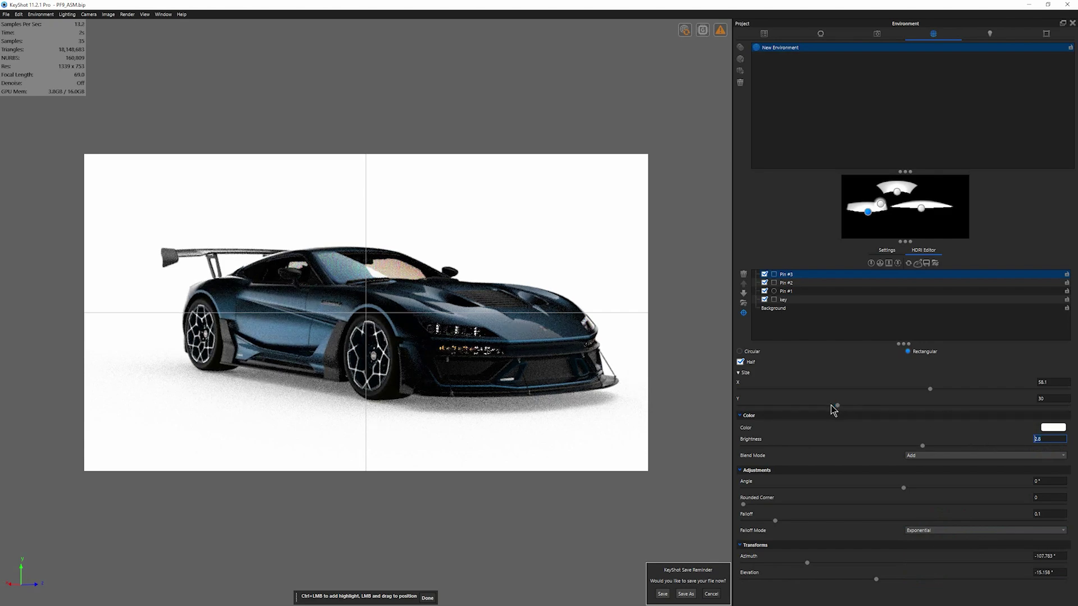
pyautogui.moveTo(836, 406); pyautogui.dragTo(814, 408)
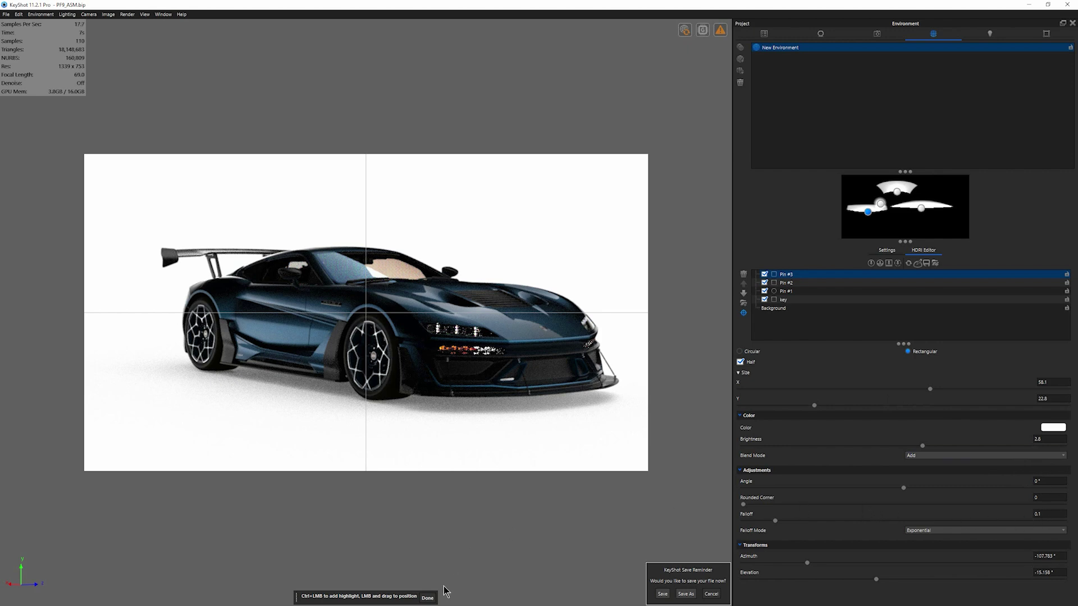
pyautogui.click(428, 598)
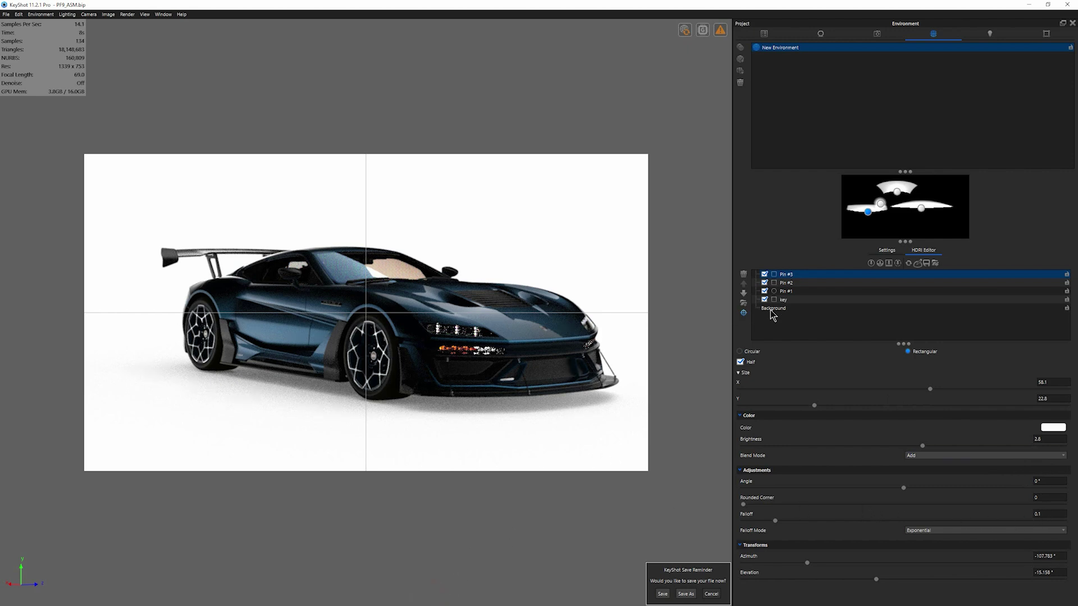
# - Add Pin #4 high on the car's side at 42.828° elevation and make it rectangular
pyautogui.click(870, 263)
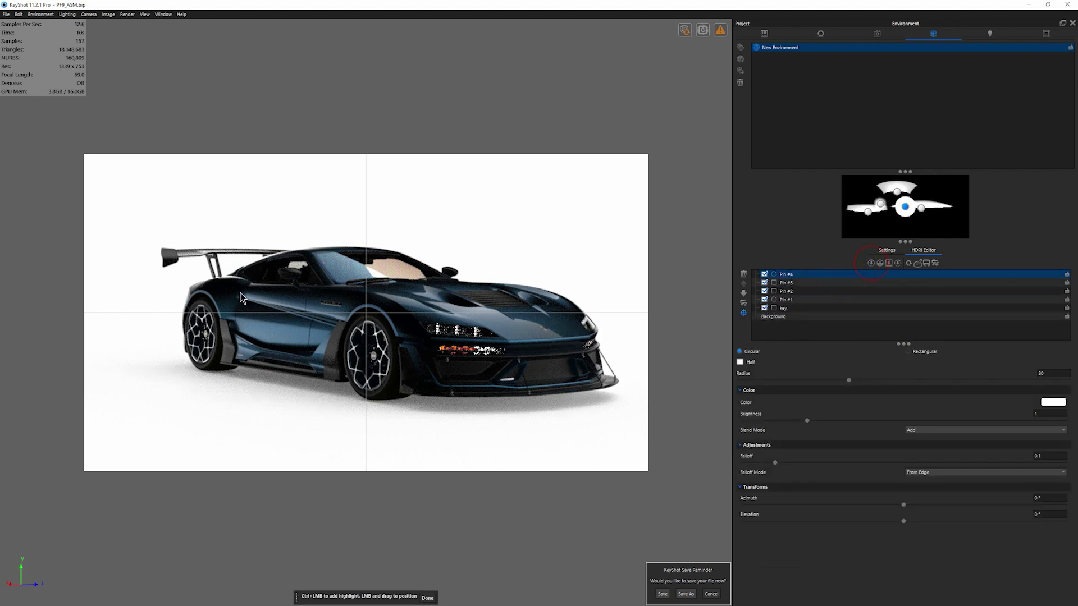
pyautogui.click(253, 285)
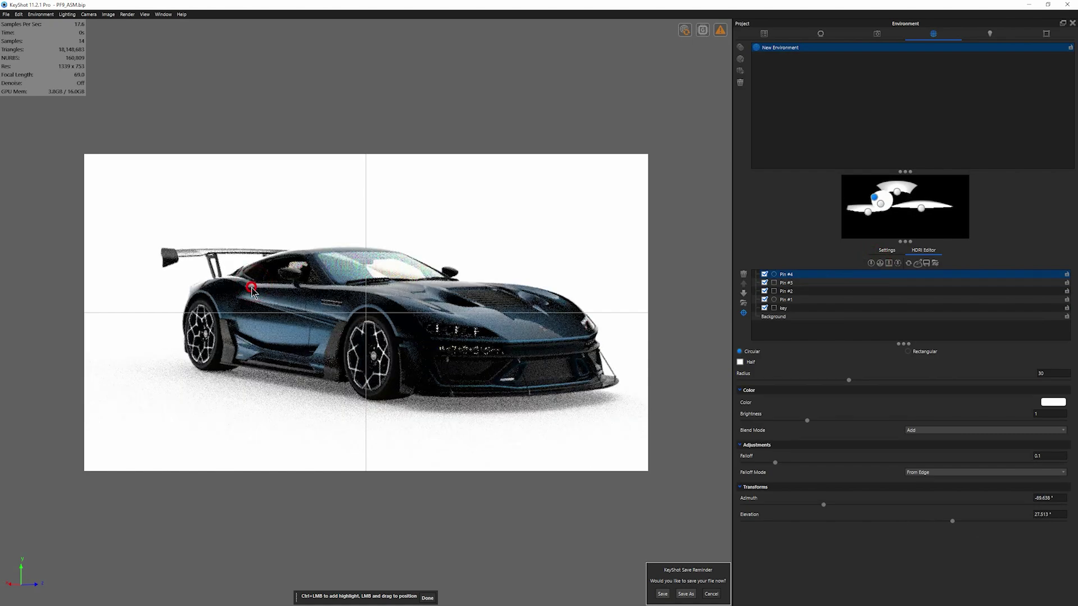
pyautogui.click(360, 295)
pyautogui.moveTo(378, 307); pyautogui.dragTo(373, 311)
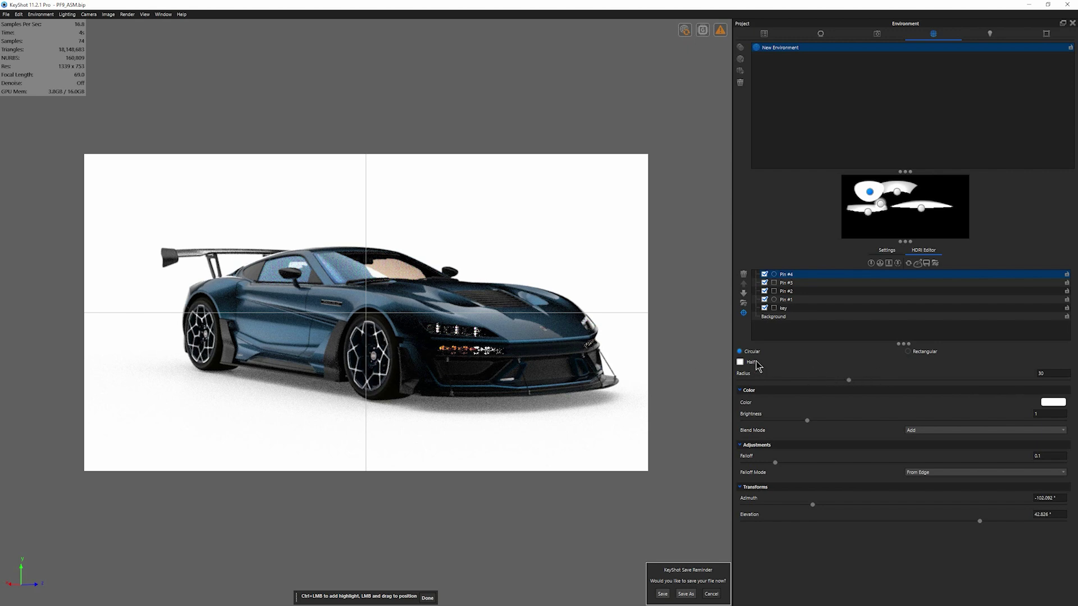
pyautogui.click(918, 353)
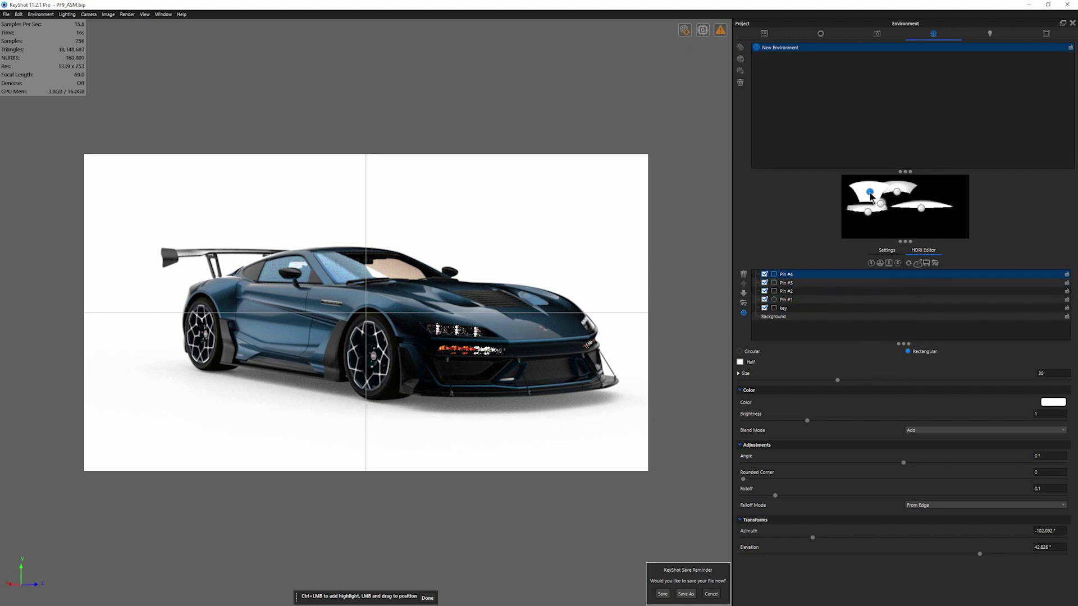
# - Rotate Pin #4 to -20.88°, nudge its position, and set its height to 17.4
pyautogui.moveTo(870, 195); pyautogui.dragTo(861, 194)
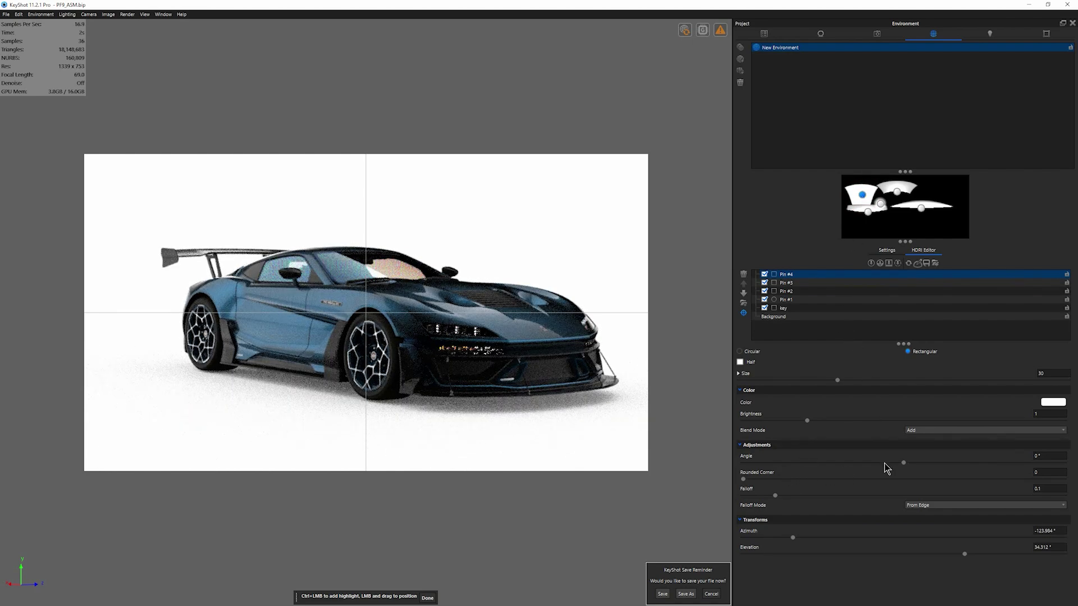
pyautogui.moveTo(903, 463); pyautogui.dragTo(885, 463)
pyautogui.click(863, 194)
pyautogui.moveTo(865, 194); pyautogui.dragTo(864, 196)
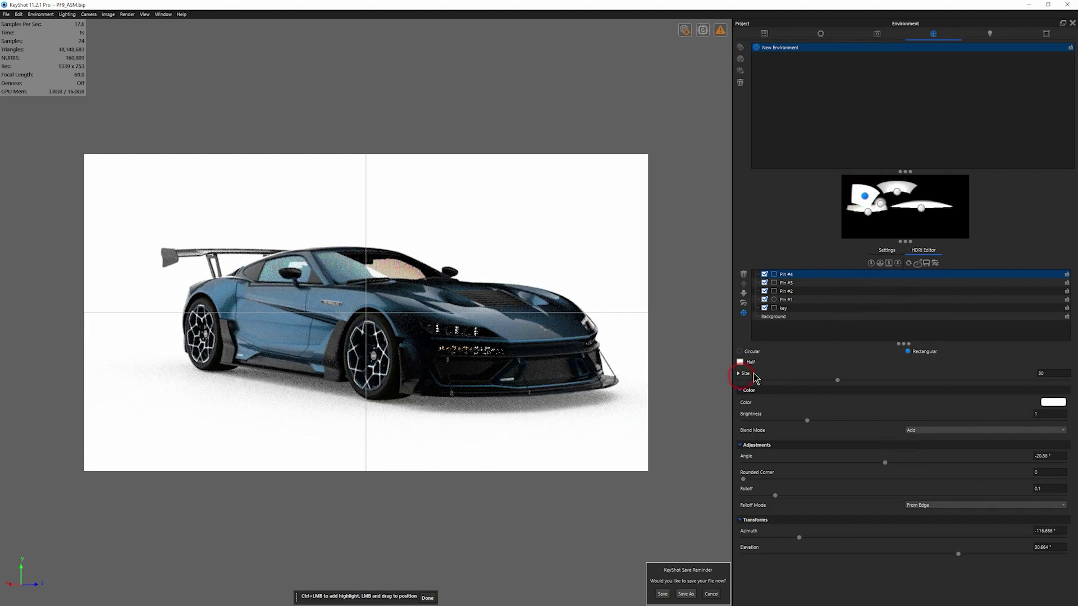
pyautogui.moveTo(837, 406); pyautogui.dragTo(798, 405)
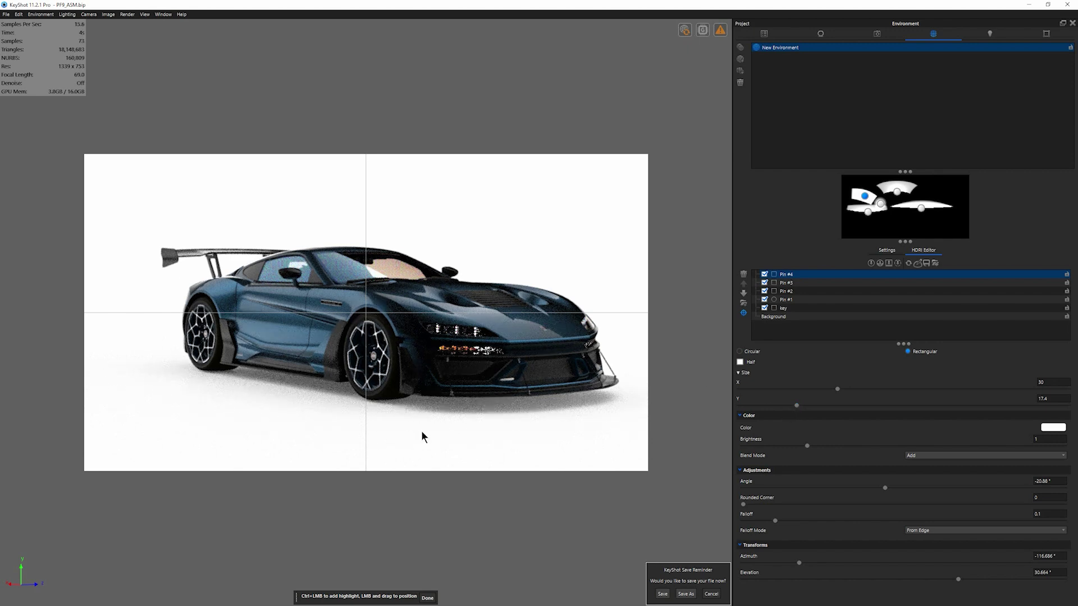
# - Add circular Pin #5 and place its highlight on the car's front from above
pyautogui.click(433, 598)
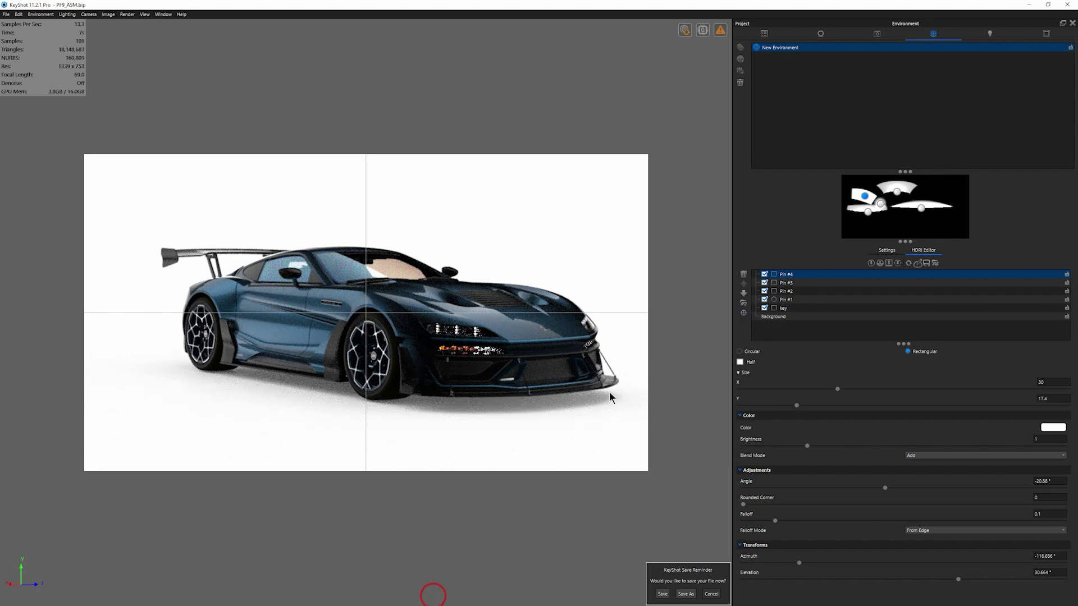
pyautogui.click(871, 262)
pyautogui.keyDown('ctrl'); pyautogui.click(421, 338); pyautogui.keyUp('ctrl')
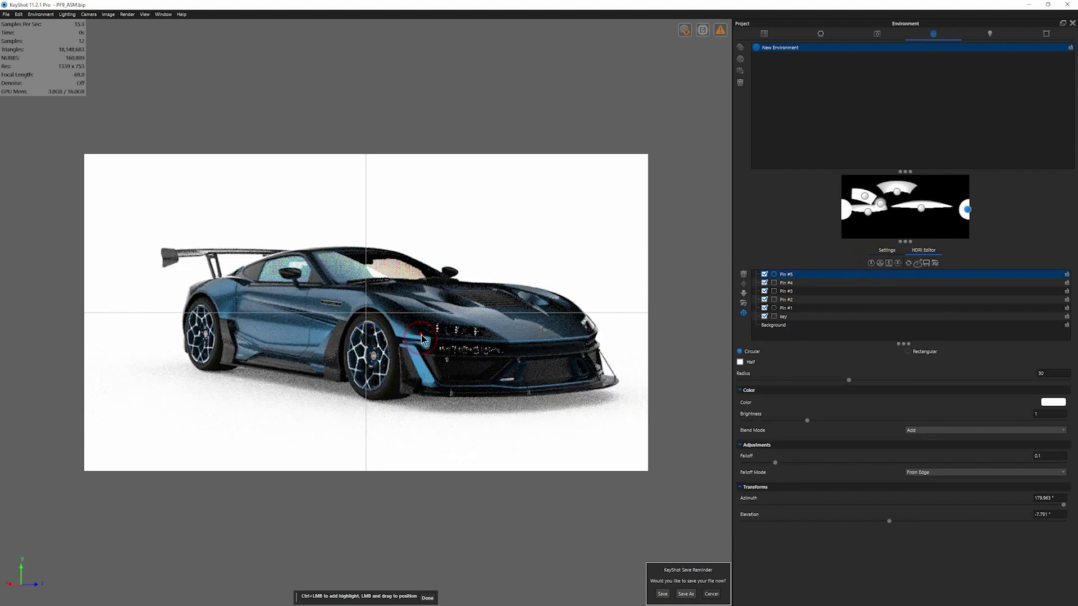
pyautogui.click(421, 338)
pyautogui.keyDown('ctrl'); pyautogui.click(422, 339); pyautogui.keyUp('ctrl')
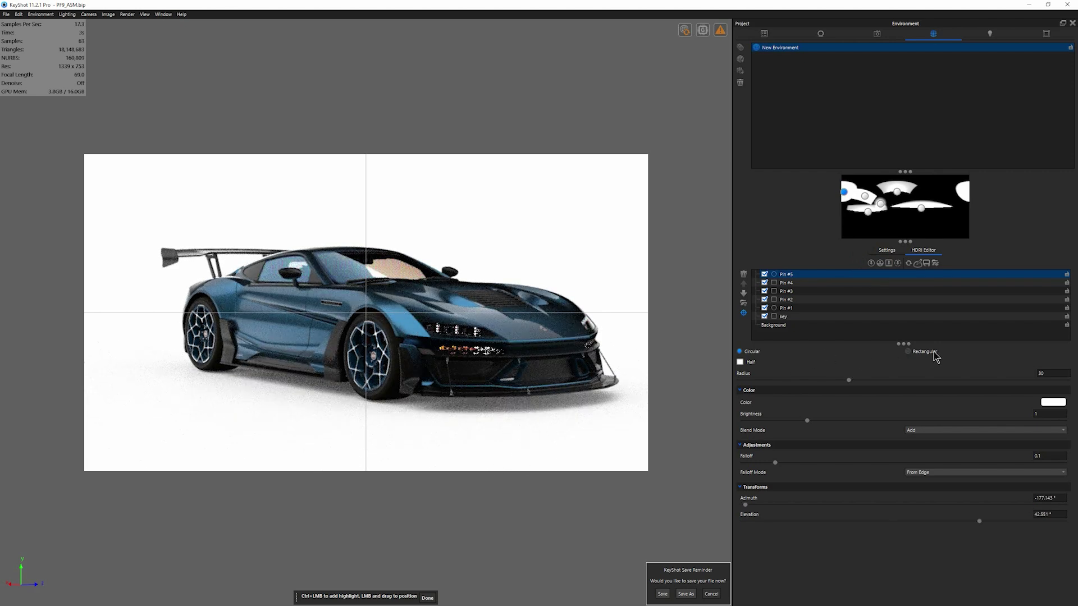
# - Give Pin #5 exponential falloff and brightness 2.8
pyautogui.click(927, 472)
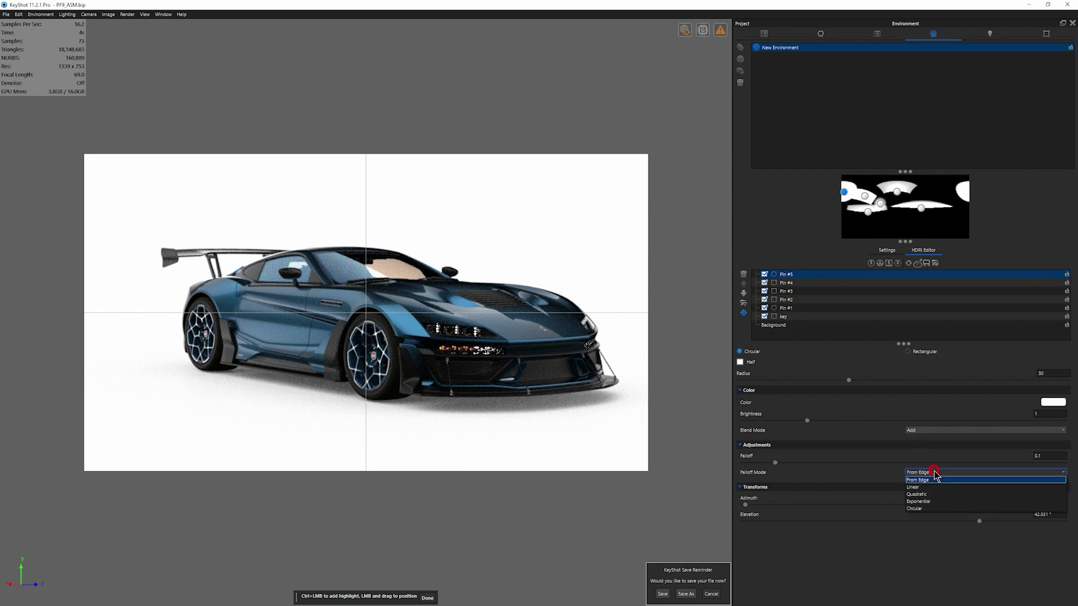
pyautogui.click(923, 502)
pyautogui.doubleClick(1056, 415)
pyautogui.write('2.8')
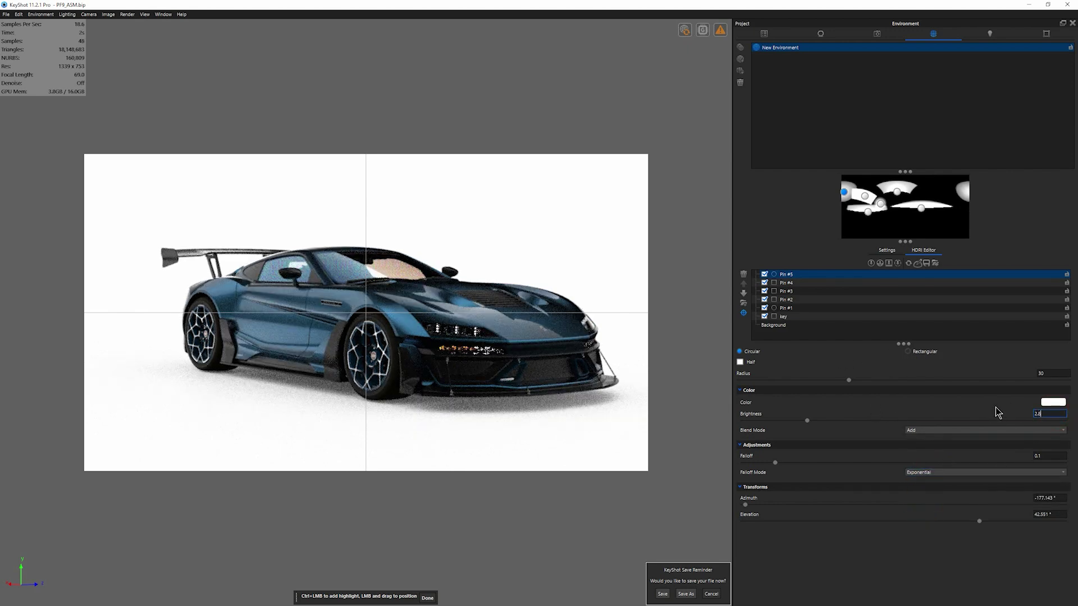
pyautogui.press('Return')
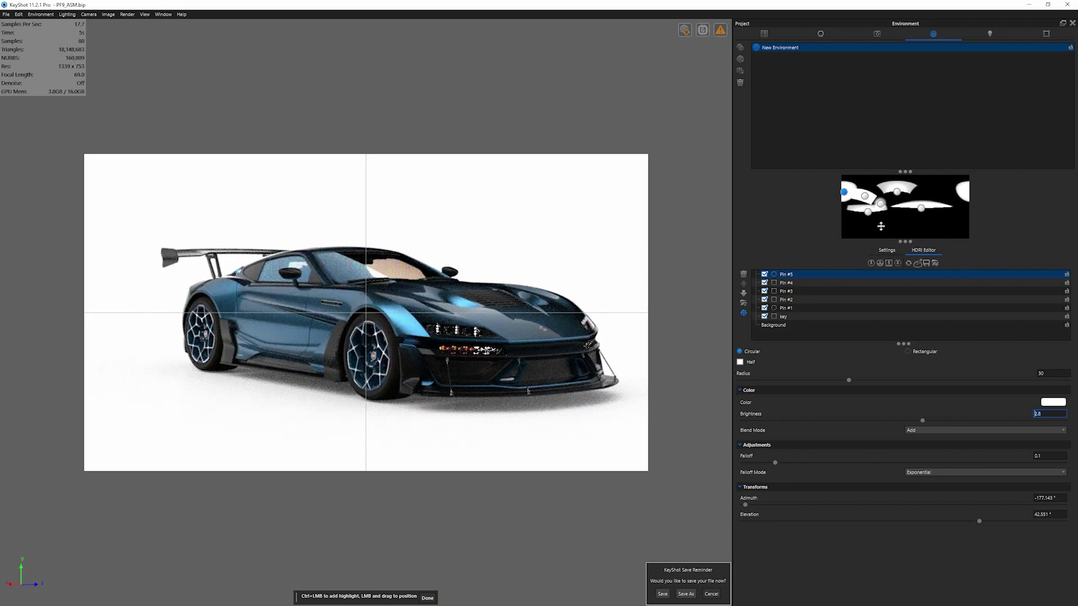
pyautogui.click(866, 197)
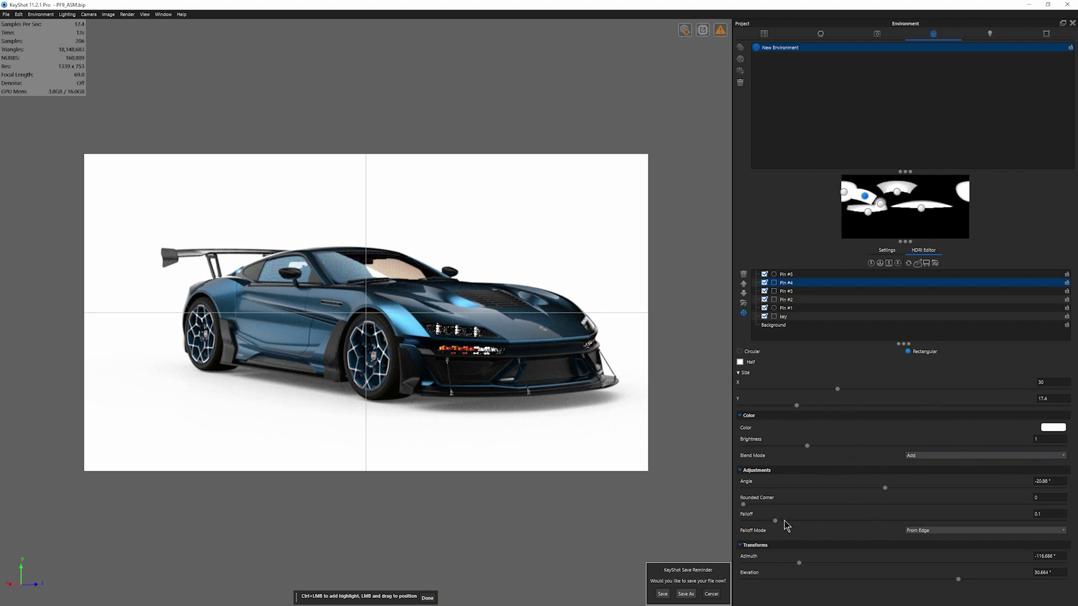
# - Switch Pin #4's falloff mode to Exponential and widen its falloff
pyautogui.click(964, 530)
pyautogui.click(941, 564)
pyautogui.click(946, 533)
pyautogui.click(934, 566)
pyautogui.moveTo(775, 520); pyautogui.dragTo(855, 521)
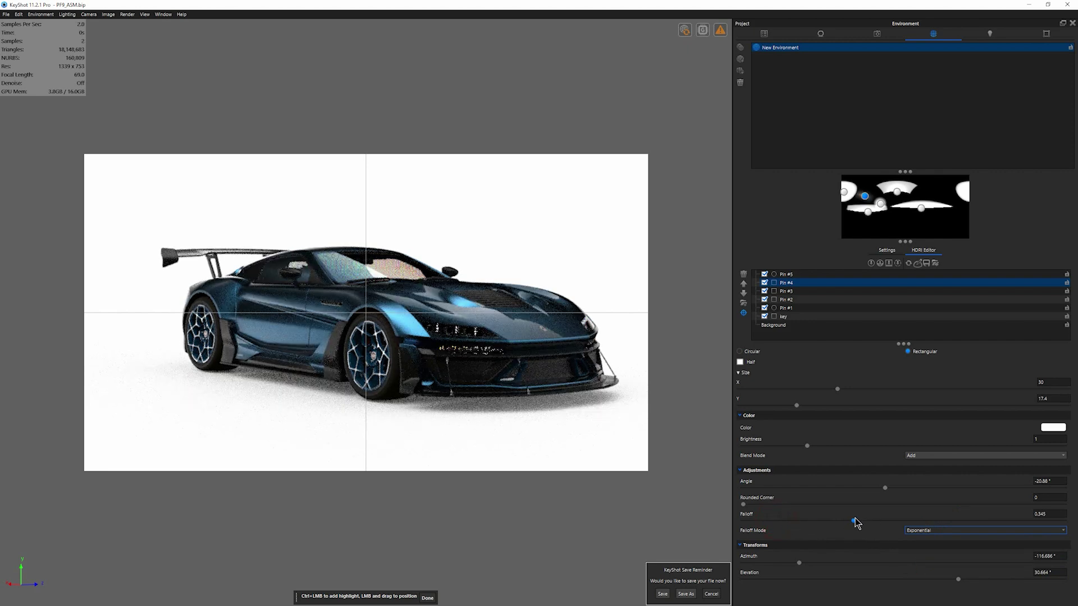
# - Set Pin #4's brightness to 12.8 and raise its falloff to about 0.5
pyautogui.click(1047, 439)
pyautogui.write('2')
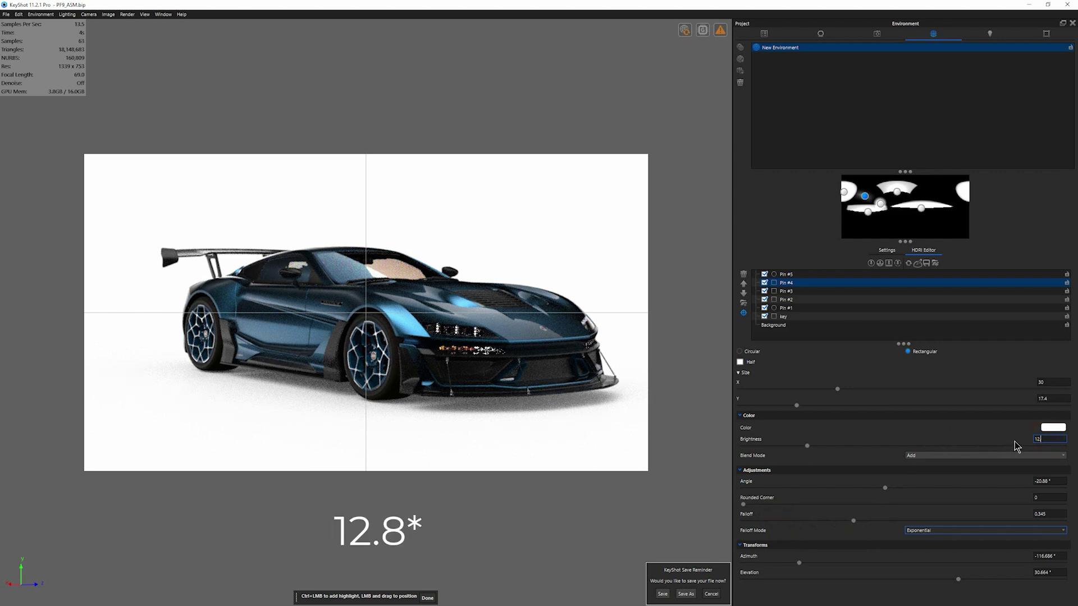
pyautogui.write('.8')
pyautogui.press('Return')
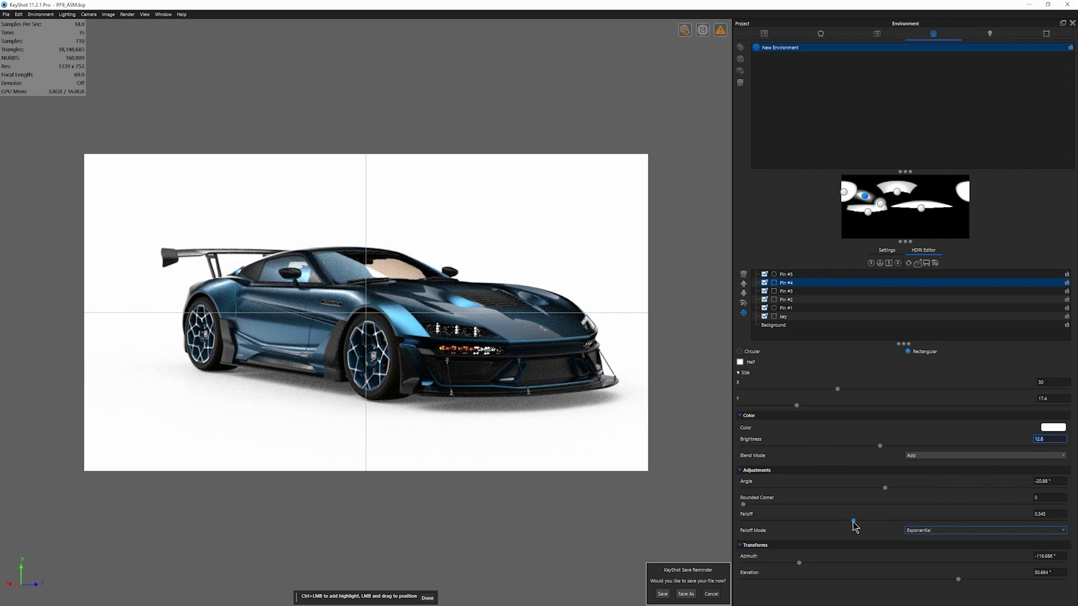
pyautogui.moveTo(853, 521); pyautogui.dragTo(906, 522)
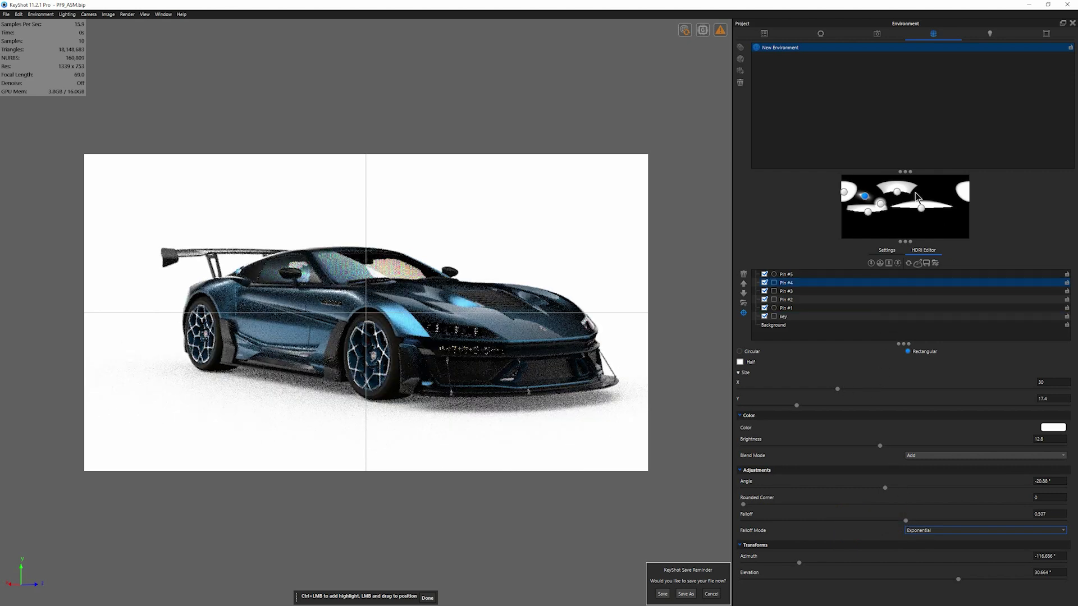
# - Select Pin #5, toggle its visibility, and enlarge its radius to about 40
pyautogui.click(803, 275)
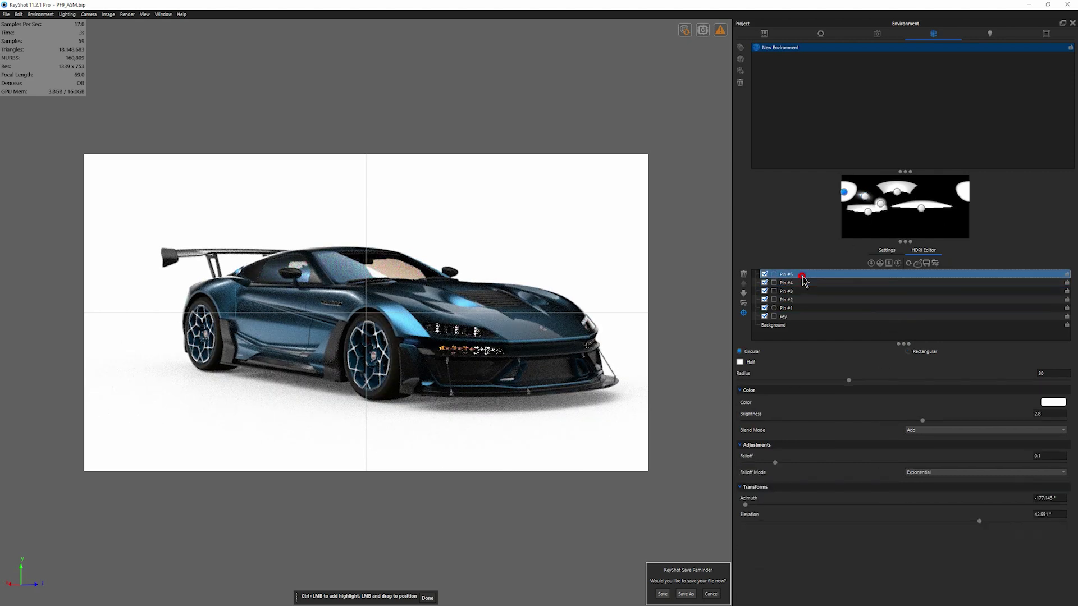
pyautogui.click(765, 274)
pyautogui.doubleClick(798, 275)
pyautogui.moveTo(848, 380); pyautogui.dragTo(887, 384)
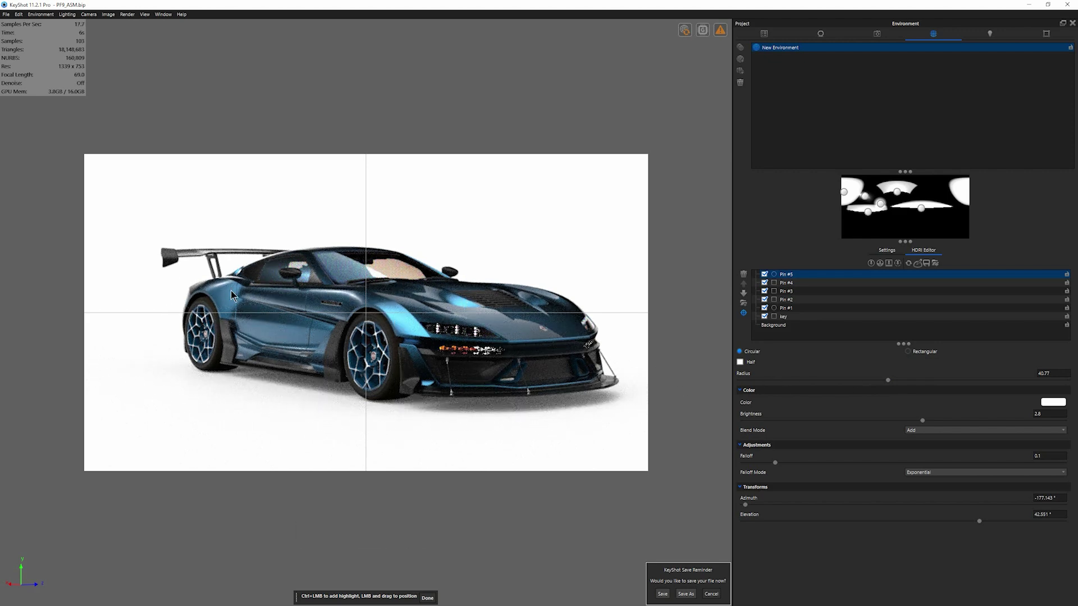
# - Try rectangular and half shapes, keep Pin #5 a full circle, and finish placing it
pyautogui.click(909, 351)
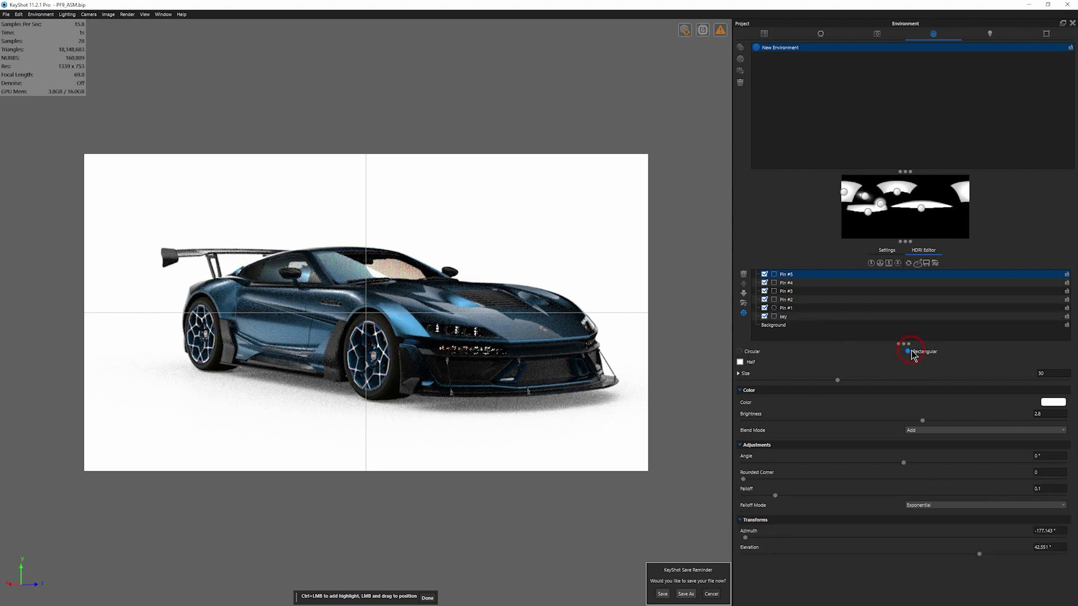
pyautogui.click(751, 353)
pyautogui.click(741, 362)
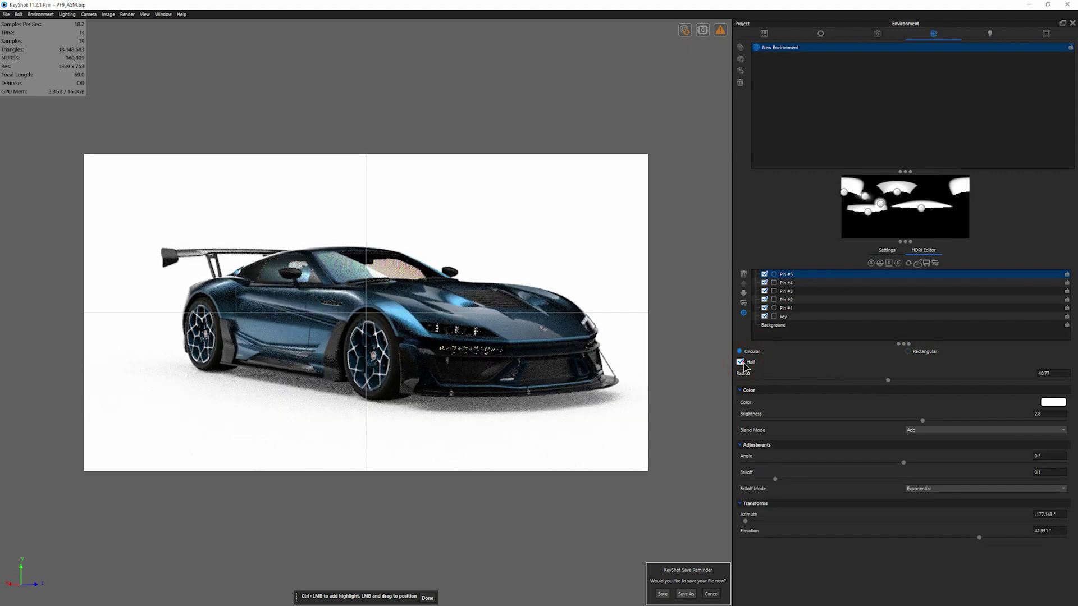
pyautogui.click(744, 365)
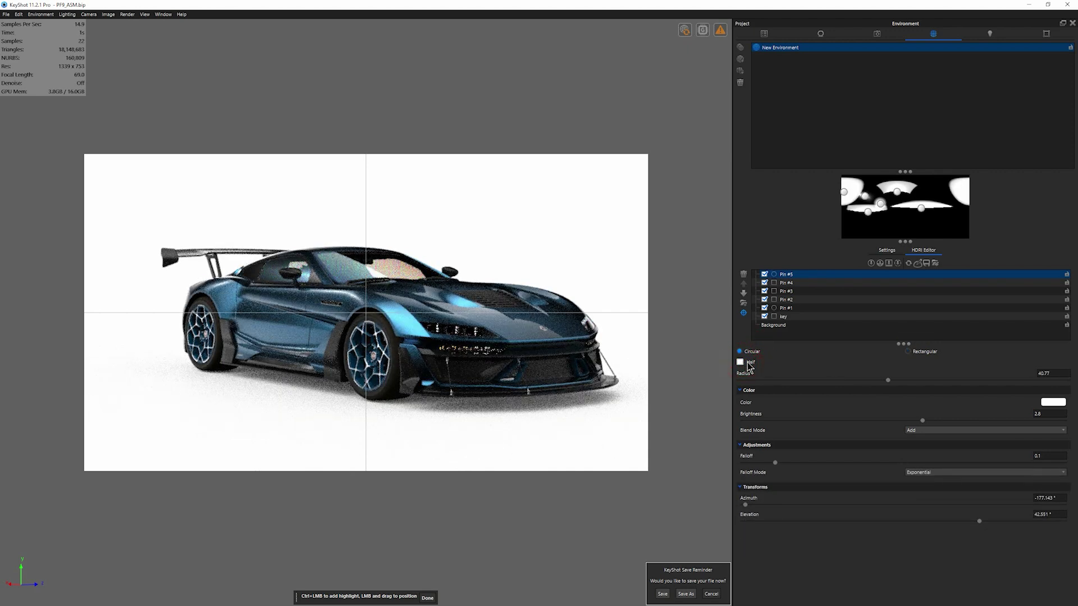
pyautogui.click(428, 598)
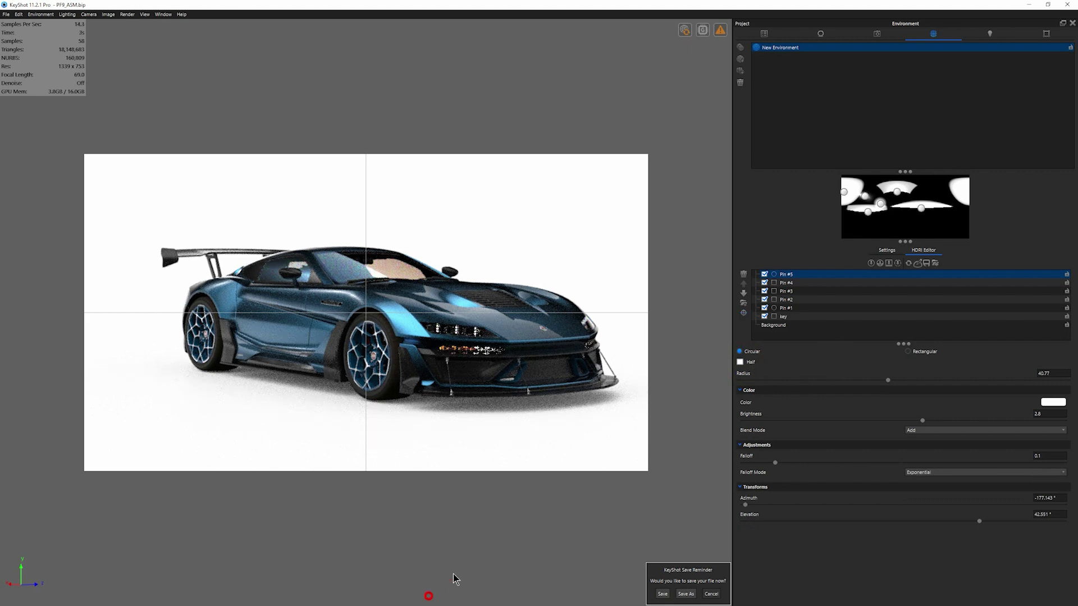
# - Add Pin #6 and position its highlight low across the car's front
pyautogui.click(871, 262)
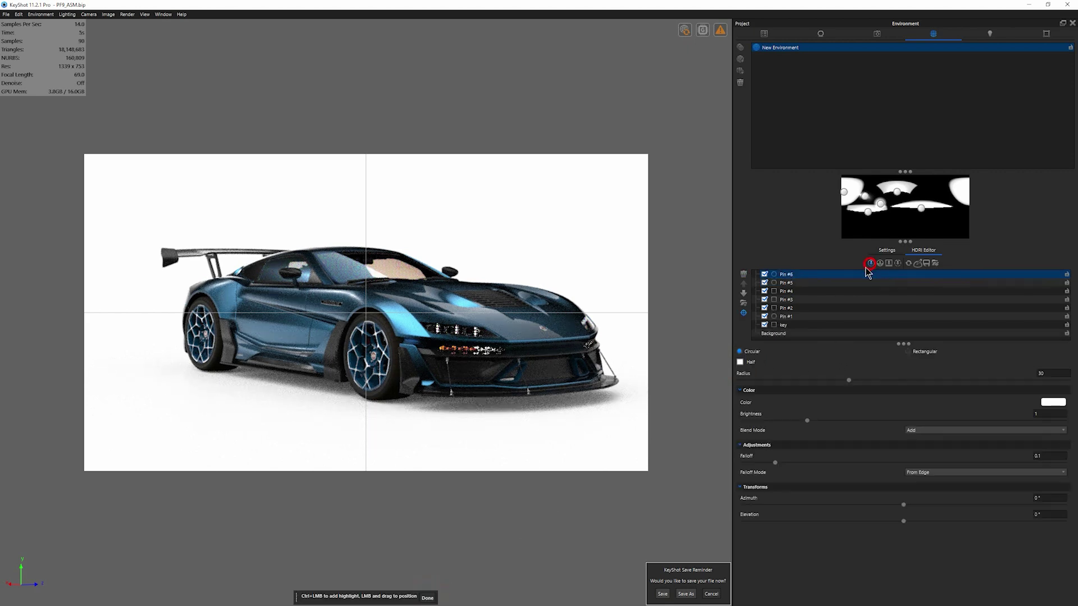
pyautogui.click(464, 342)
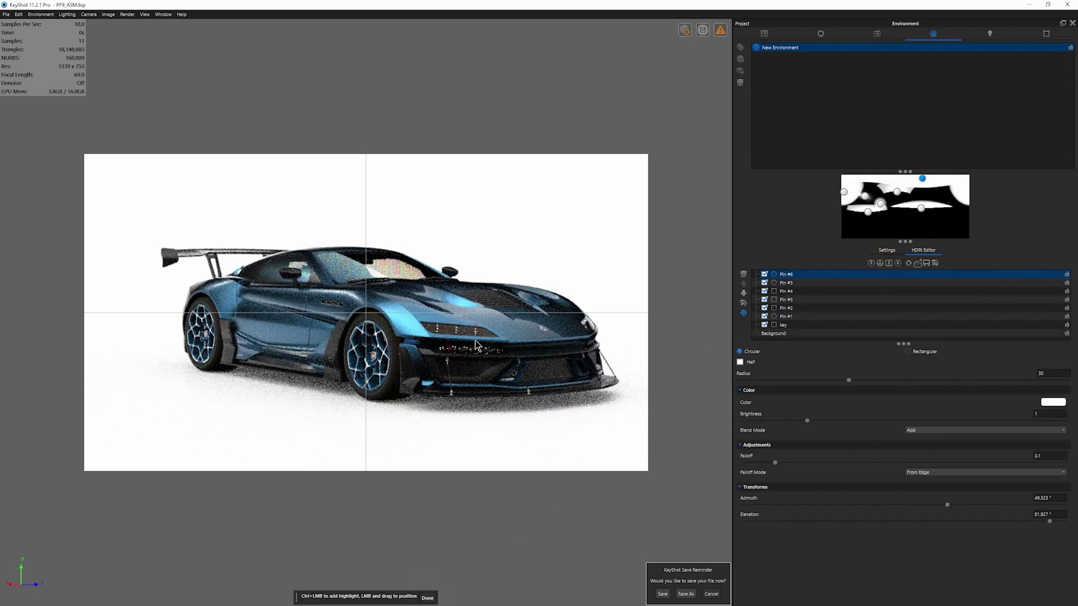
pyautogui.click(475, 343)
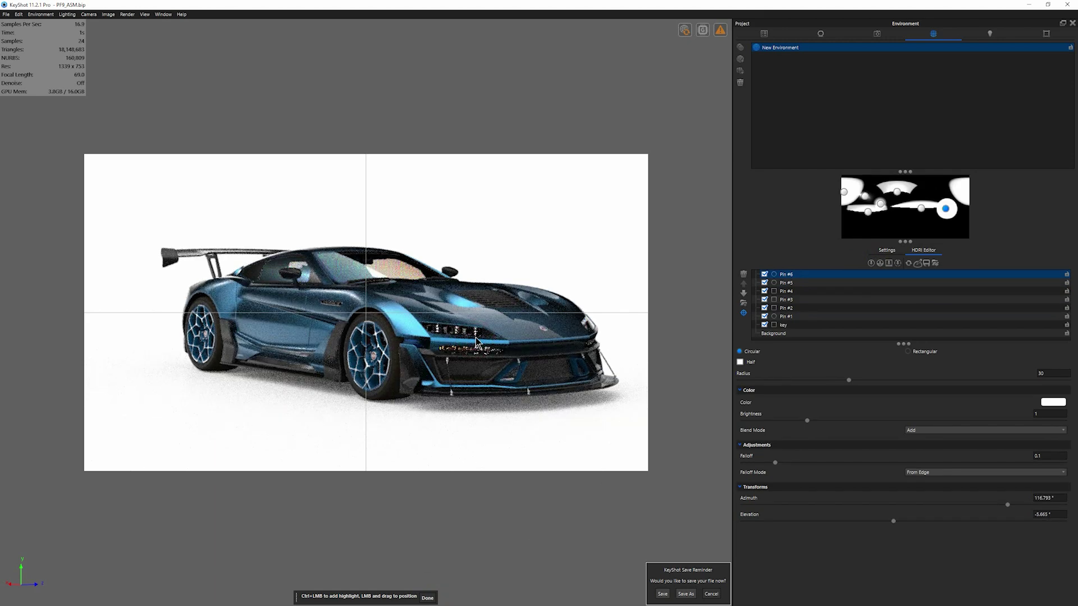
pyautogui.click(430, 340)
pyautogui.click(430, 341)
pyautogui.click(431, 343)
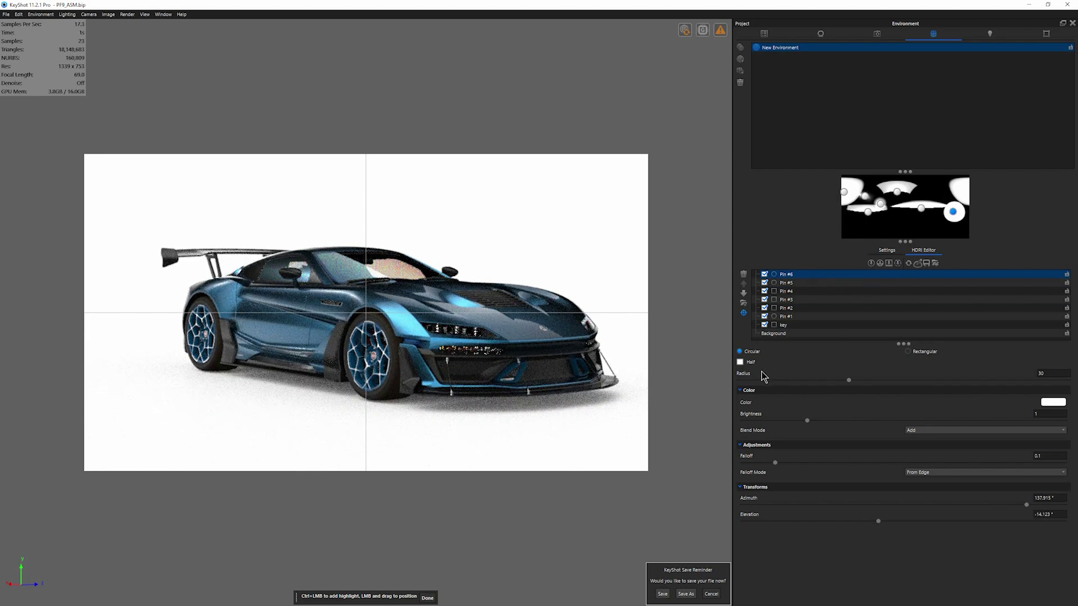
# - Make Pin #6 a half circle at 128.855° azimuth, -7.108° elevation, and finish placing it
pyautogui.click(740, 362)
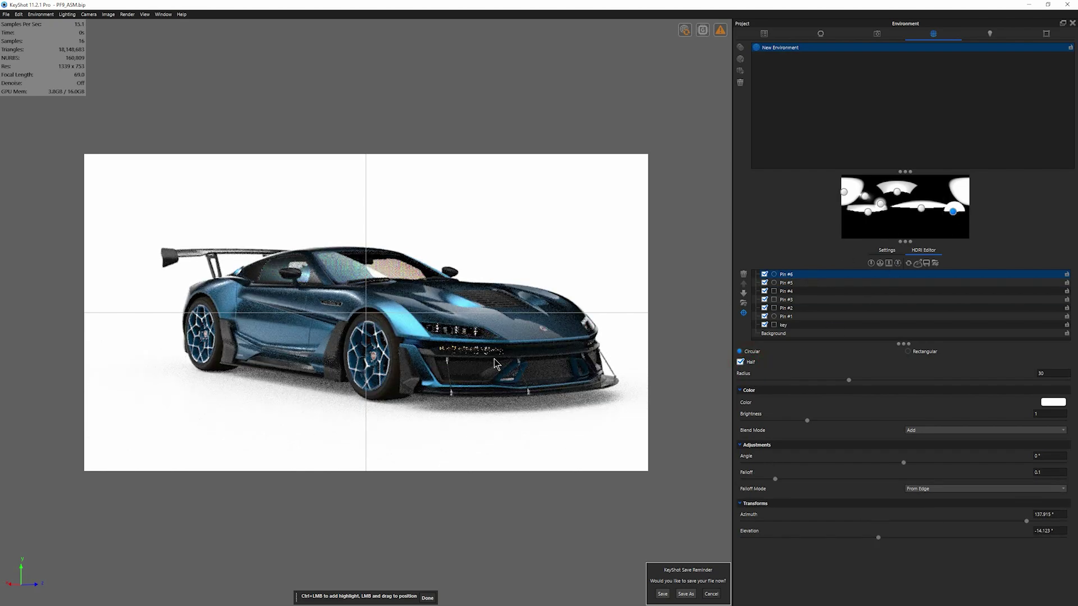
pyautogui.moveTo(458, 352); pyautogui.dragTo(456, 345)
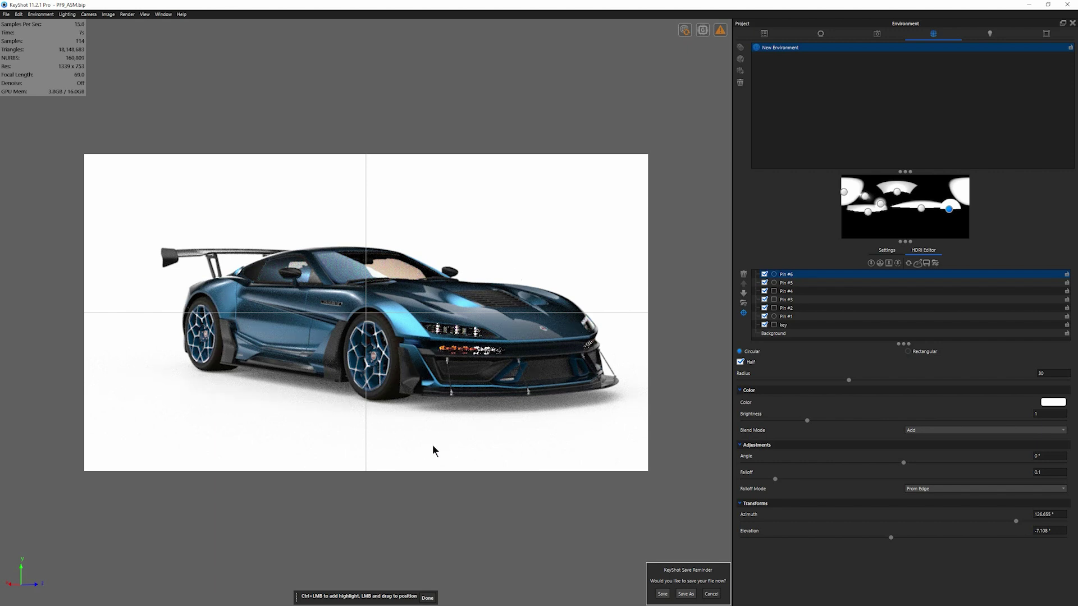
pyautogui.click(429, 598)
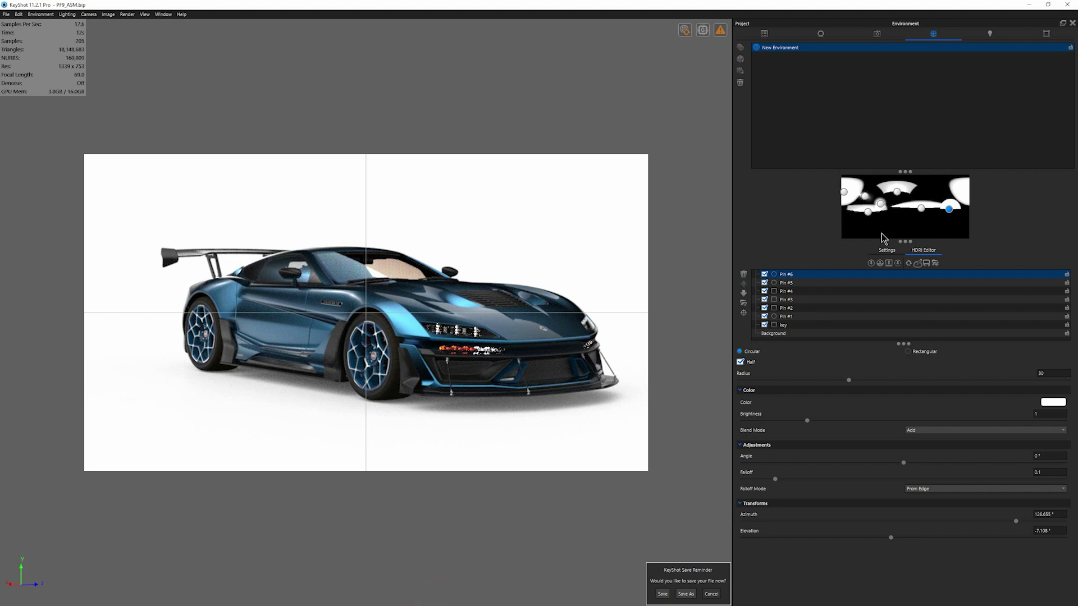
# - Resize Pin #1 to radius 22.95, soften its falloff to 0.644, and edit its brightness
pyautogui.click(796, 317)
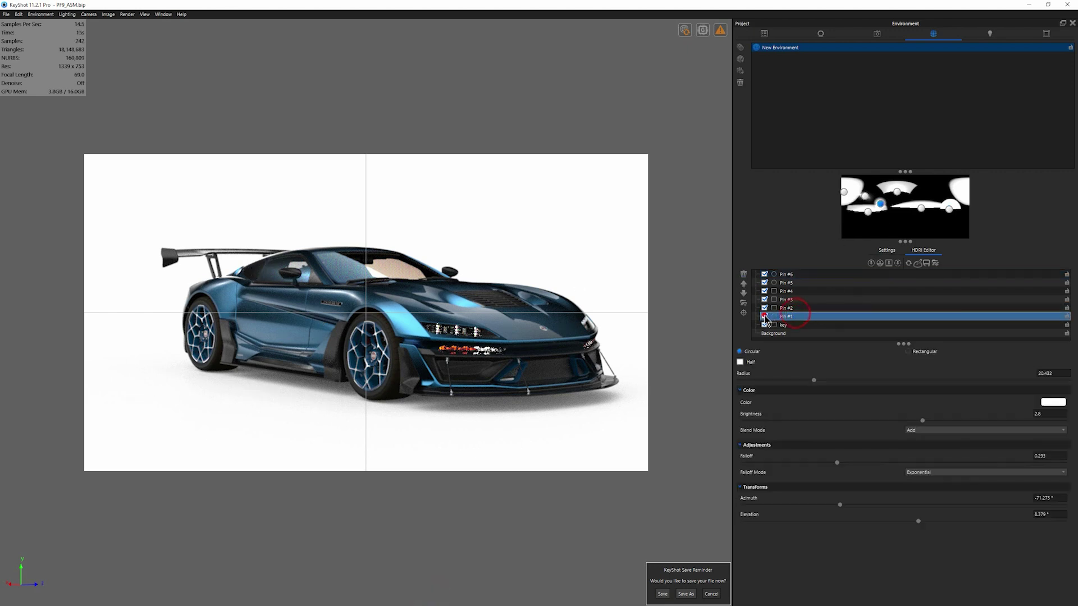
pyautogui.click(764, 316)
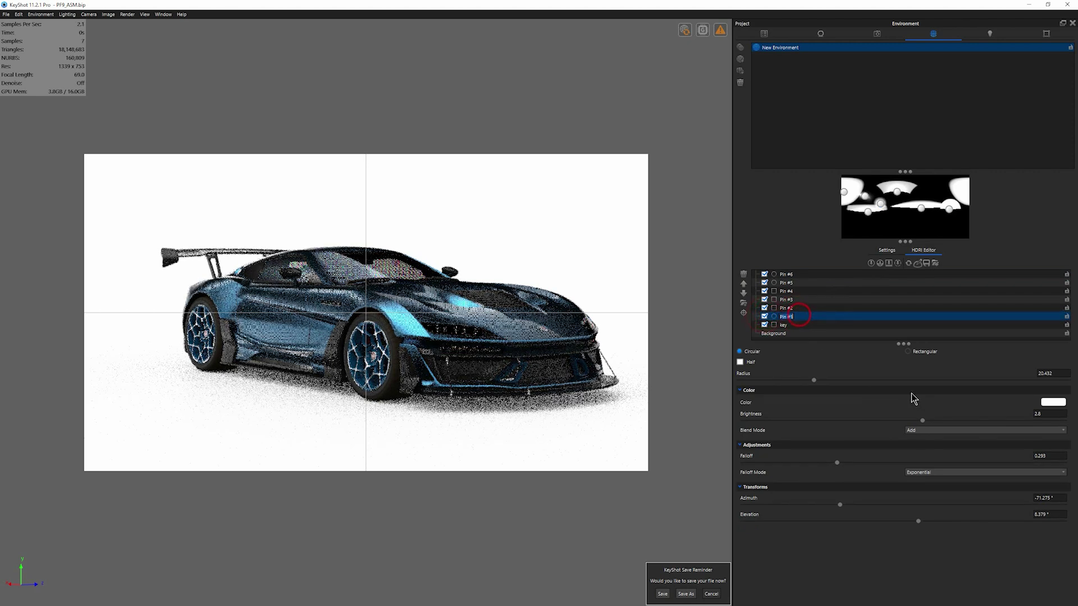
pyautogui.moveTo(814, 380); pyautogui.dragTo(796, 383)
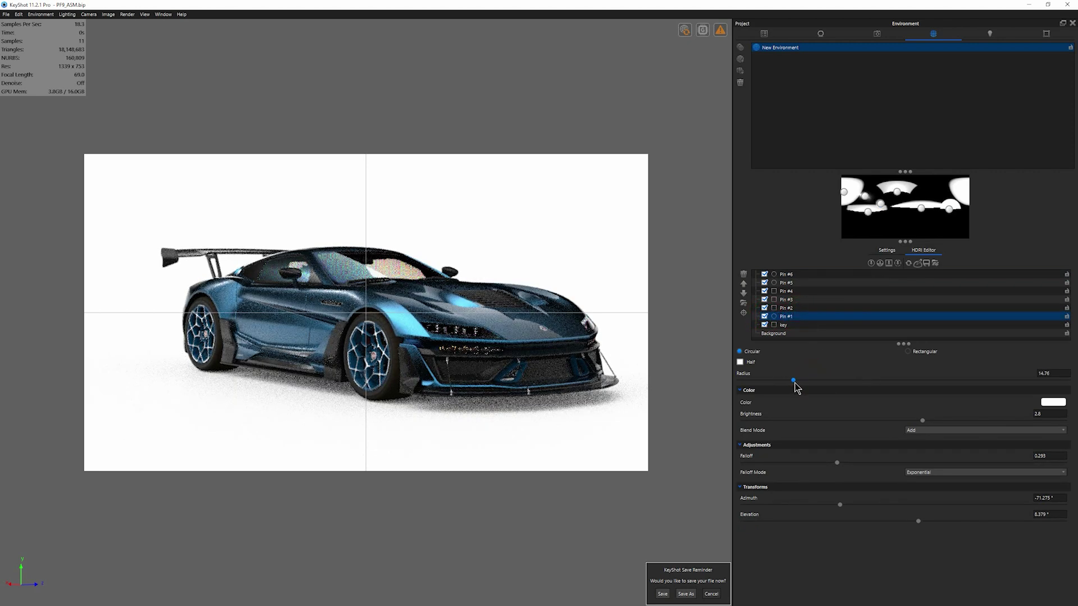
pyautogui.moveTo(837, 462); pyautogui.dragTo(950, 474)
pyautogui.moveTo(794, 380); pyautogui.dragTo(825, 385)
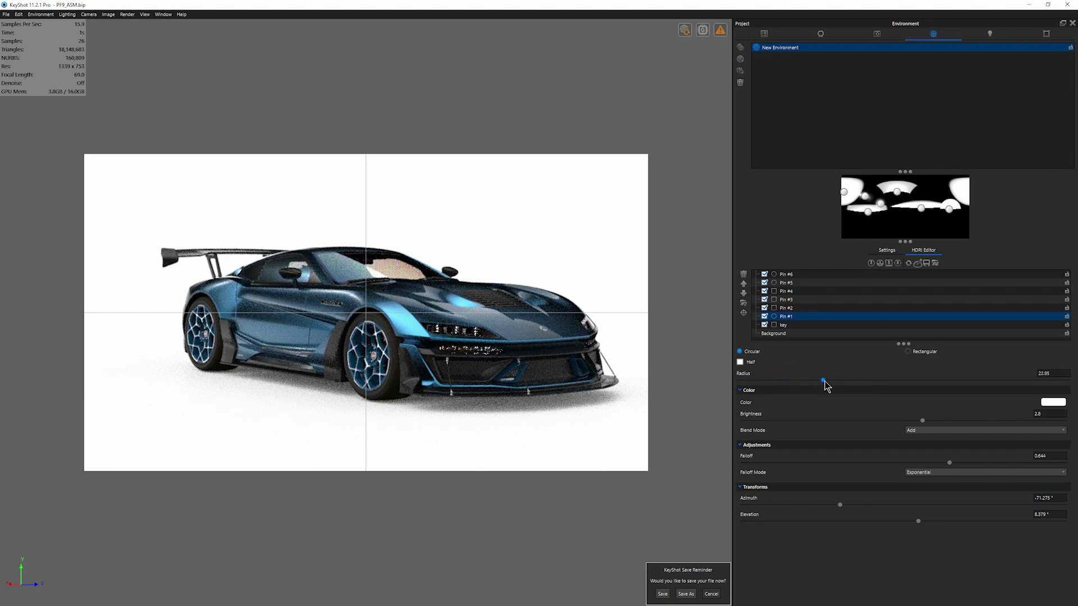
pyautogui.click(1044, 414)
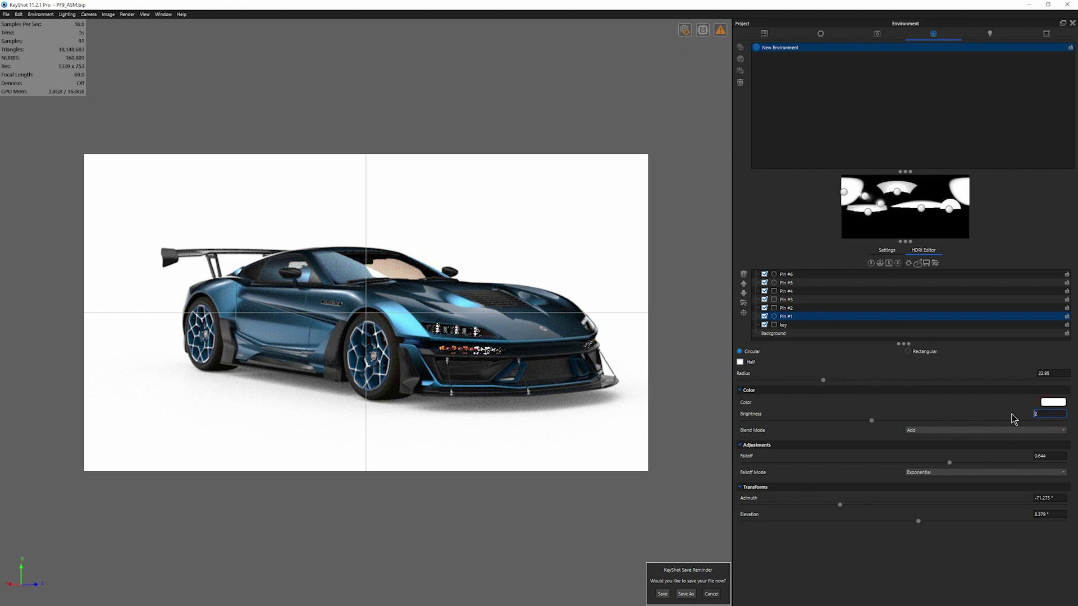
# - Switch the HDRI background to Gradient and arrange black-to-white stops along the gradient bar
pyautogui.click(1031, 335)
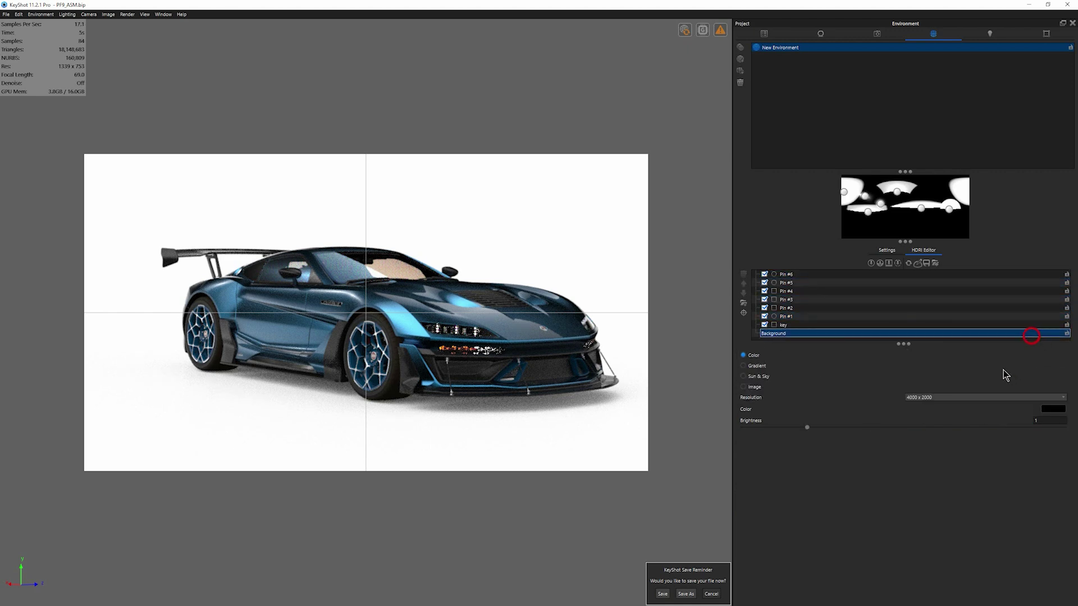
pyautogui.click(752, 369)
pyautogui.click(944, 434)
pyautogui.moveTo(744, 437); pyautogui.dragTo(909, 436)
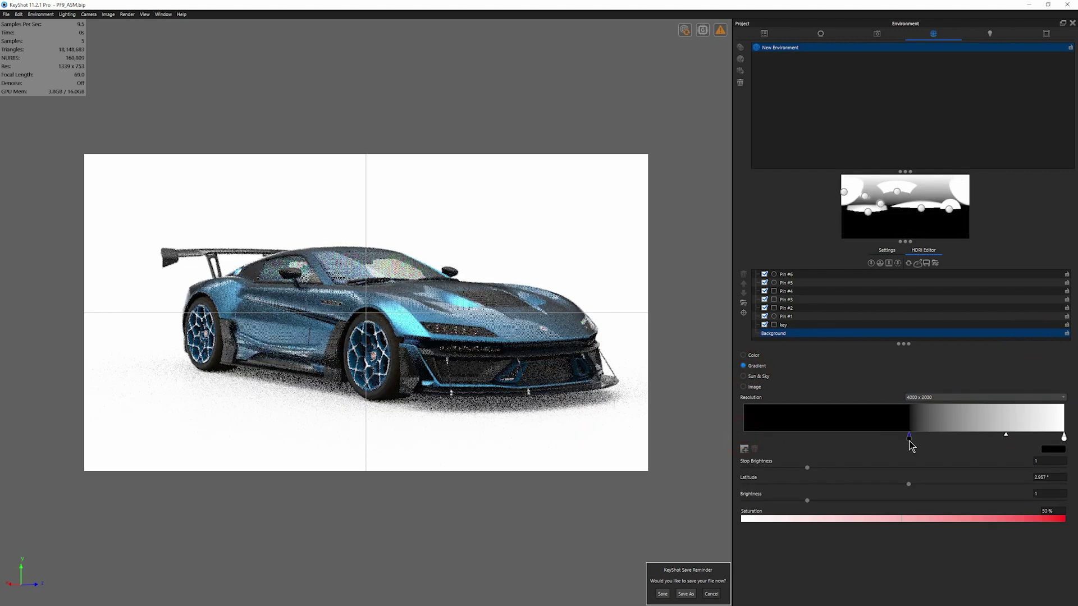
pyautogui.click(1005, 436)
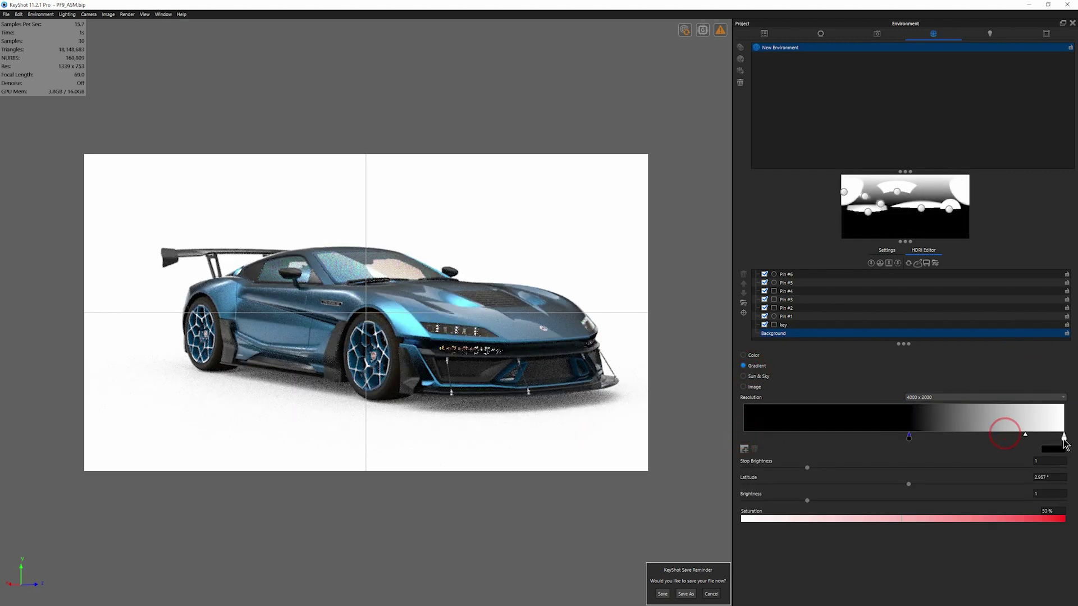
pyautogui.moveTo(1006, 435); pyautogui.dragTo(1063, 437)
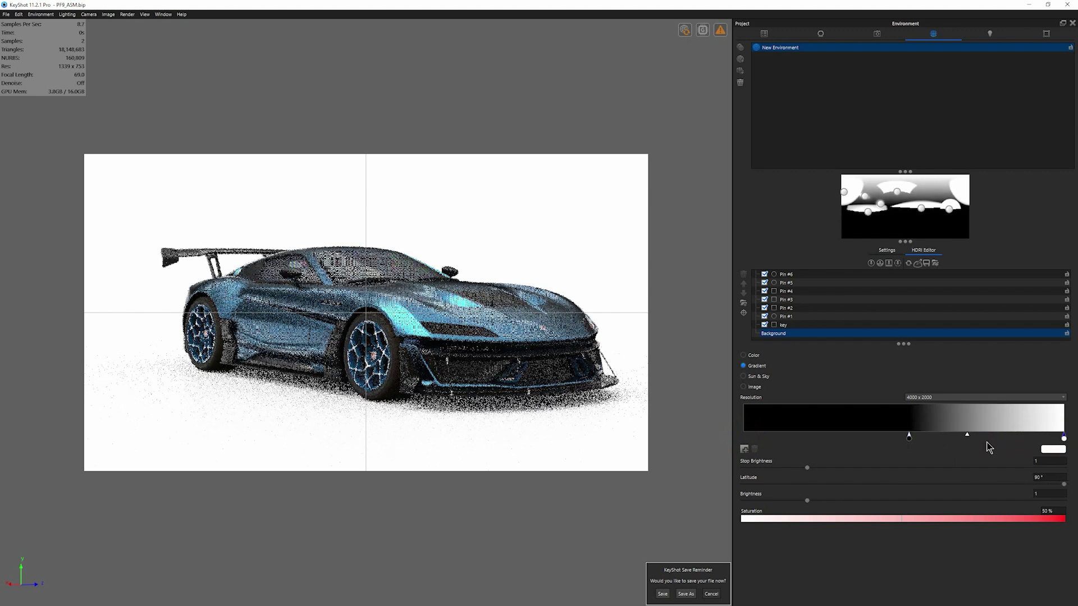
pyautogui.moveTo(909, 437); pyautogui.dragTo(936, 436)
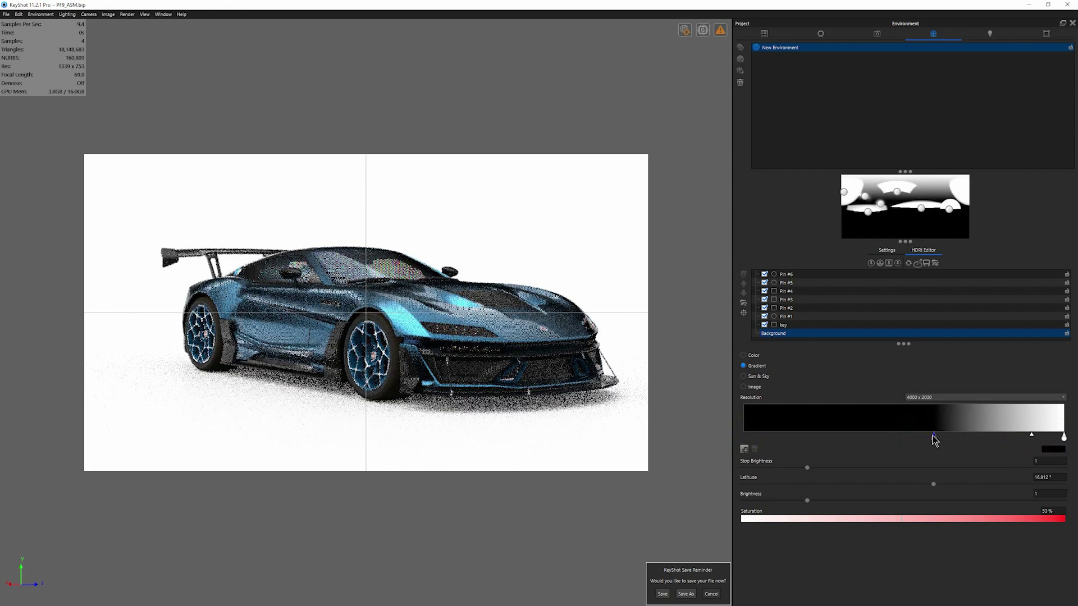
pyautogui.moveTo(1029, 436); pyautogui.dragTo(1038, 438)
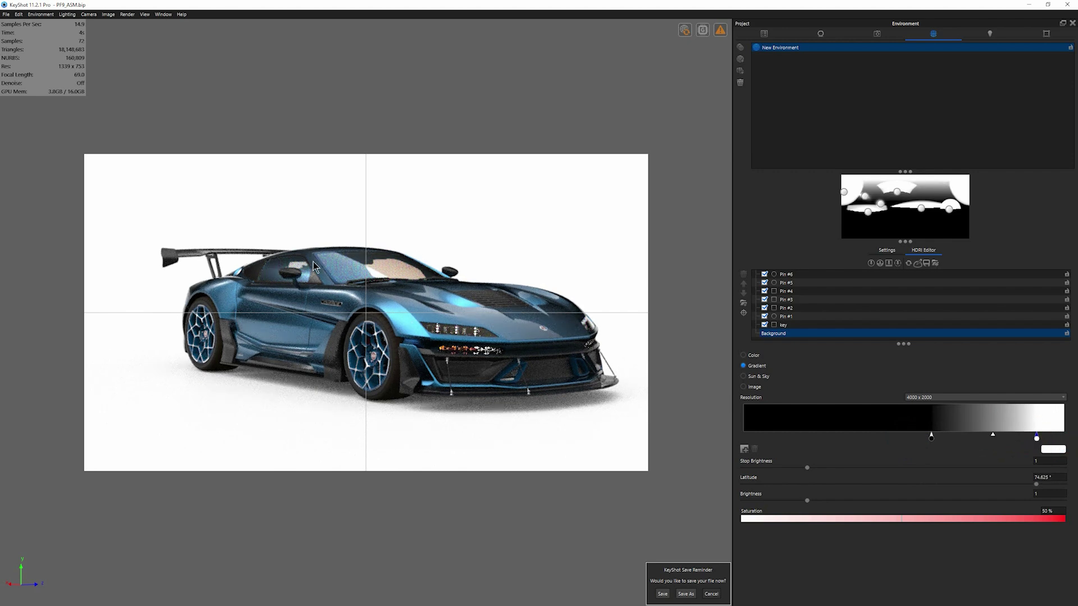